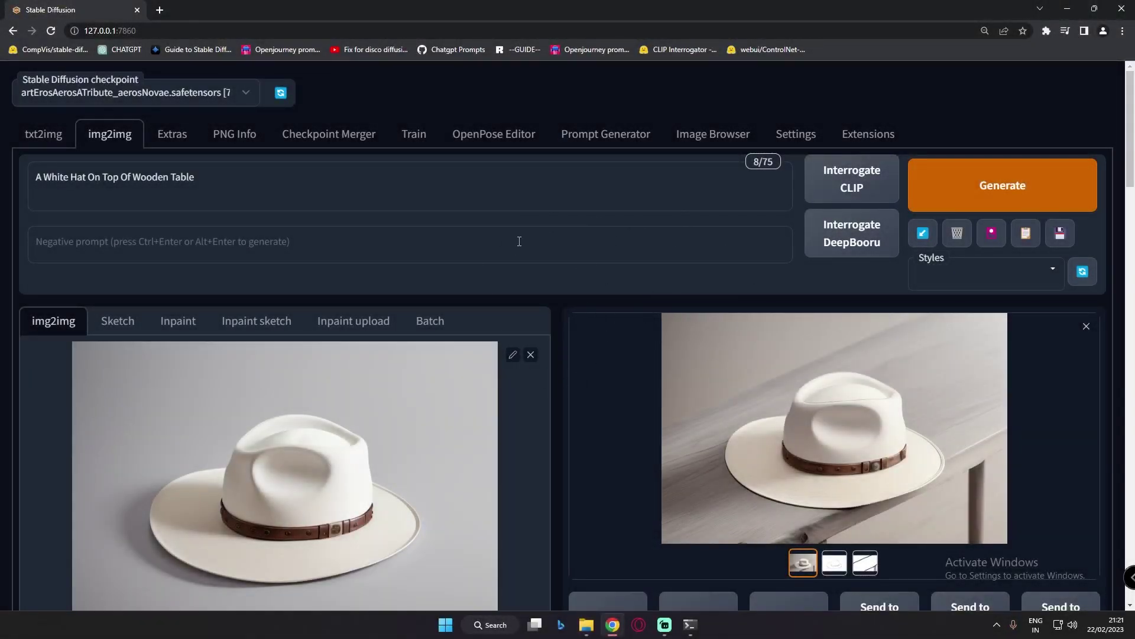
Step: Review the installed extensions list (sd-webui-controlnet and others up to date), then open Settings
left_click_drag(1129, 161, 1099, 312)
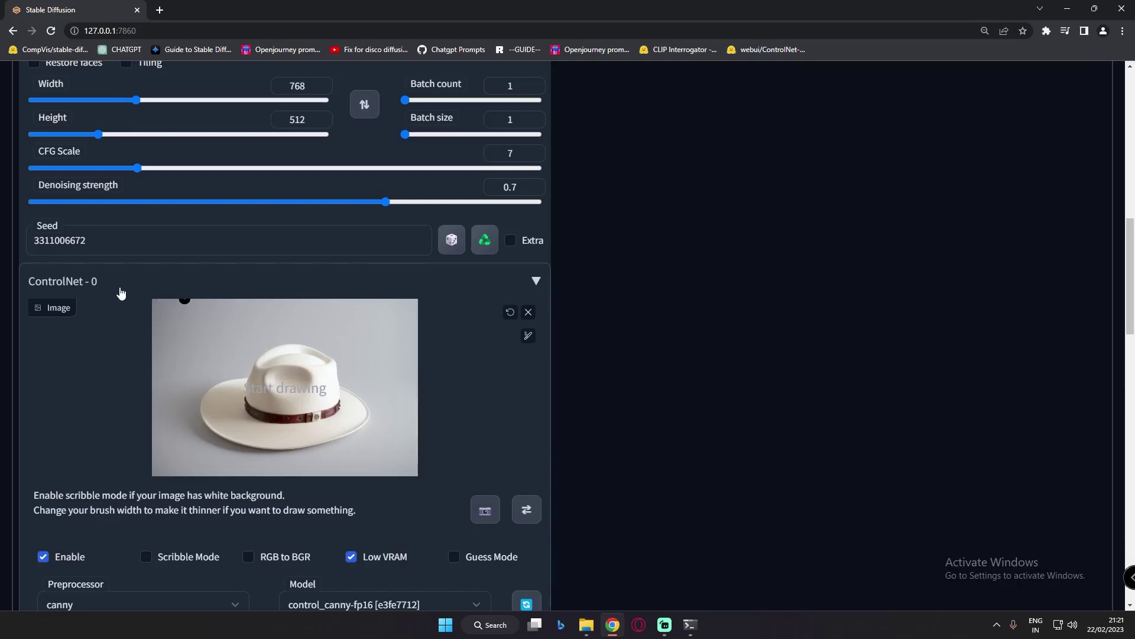
scroll(57, 272, "down", 13)
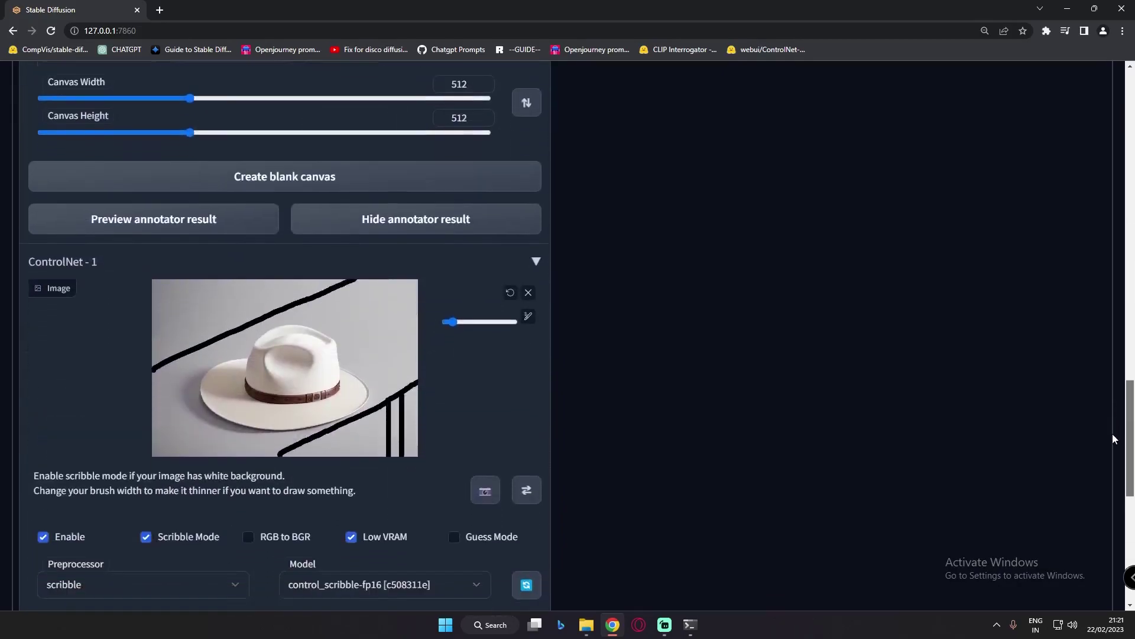
left_click_drag(1132, 414, 1127, 123)
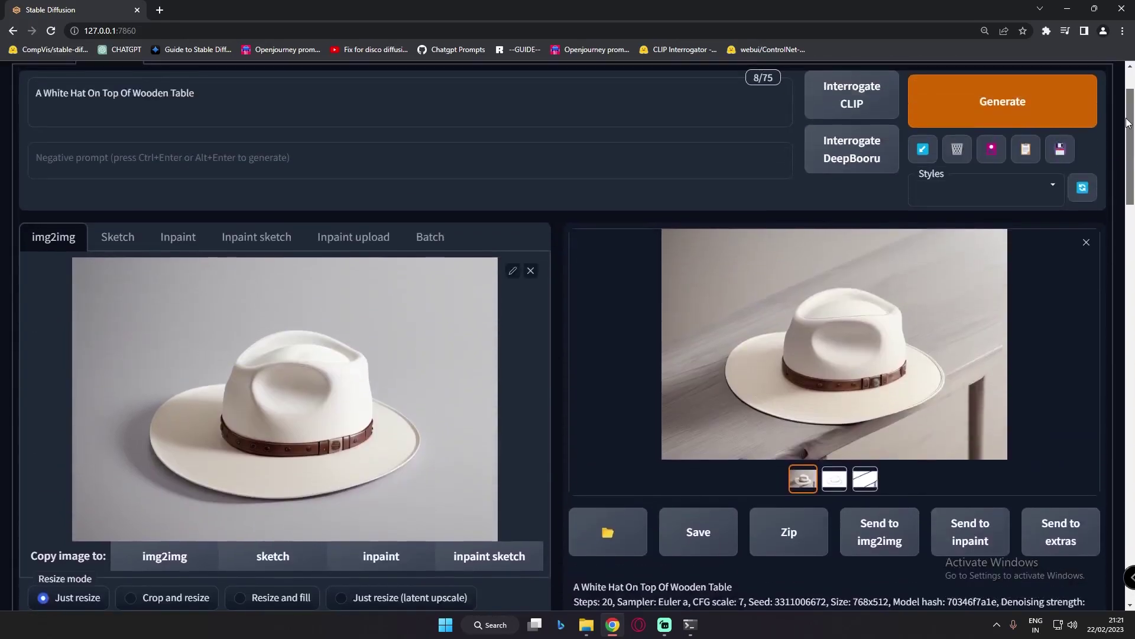
scroll(422, 406, "up", 2)
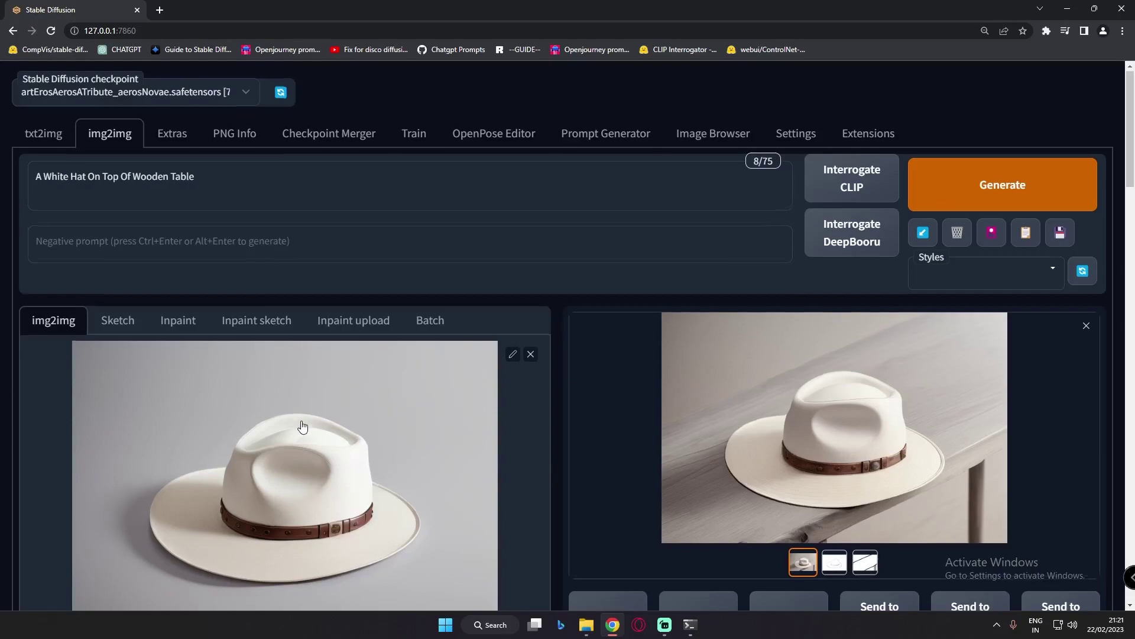
scroll(301, 425, "down", 1)
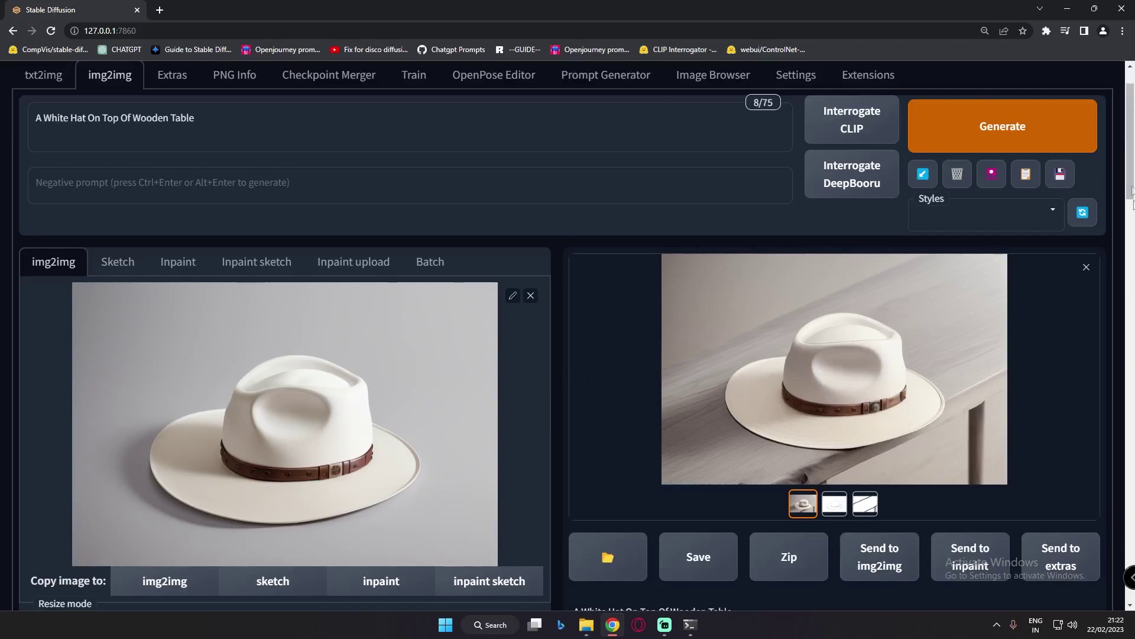
scroll(1114, 332, "down", 12)
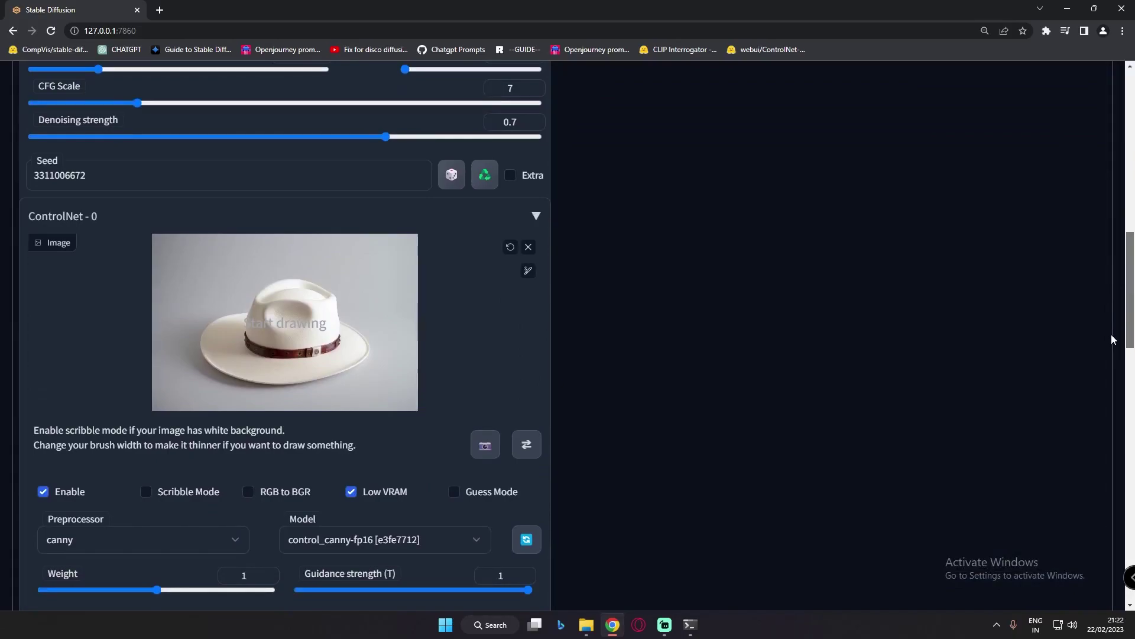
scroll(1114, 339, "down", 12)
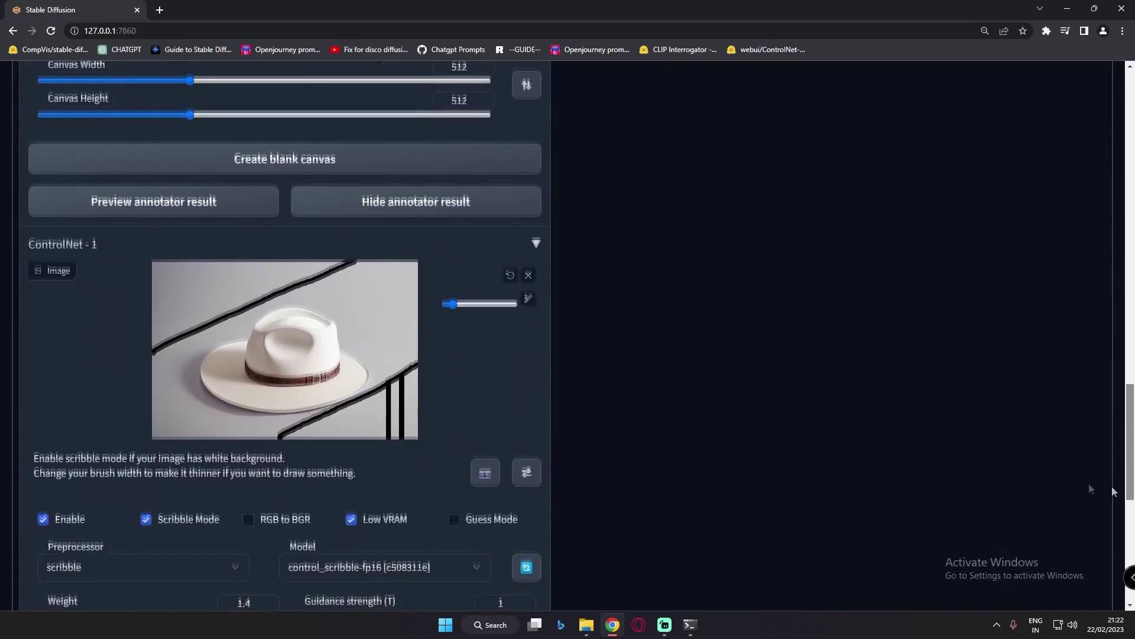
scroll(1113, 491, "up", 12)
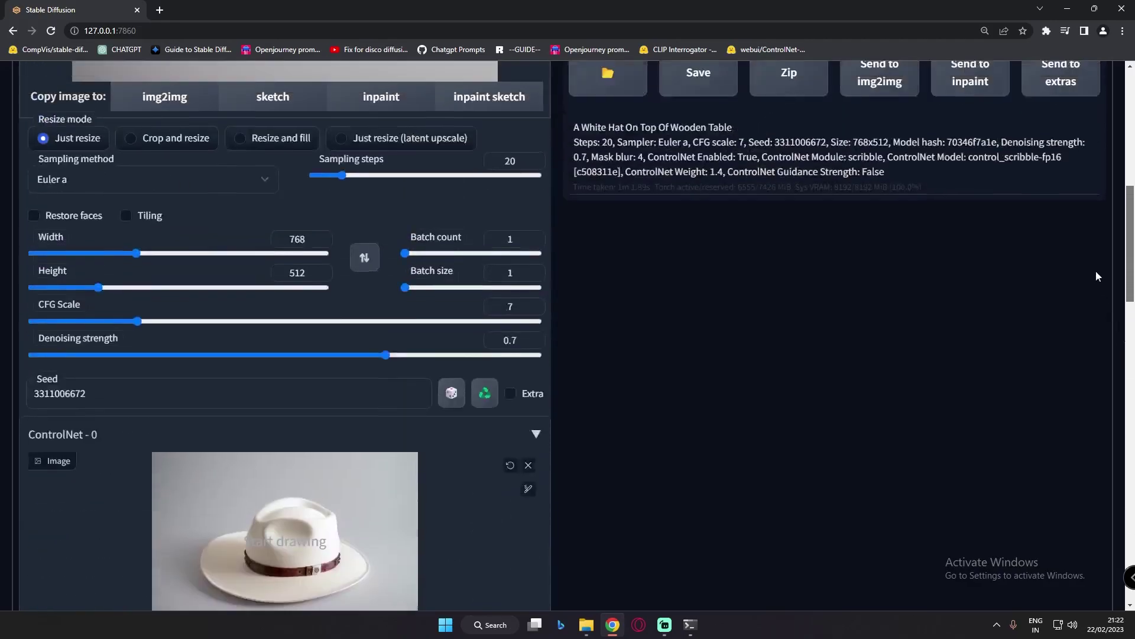
scroll(1095, 276, "up", 8)
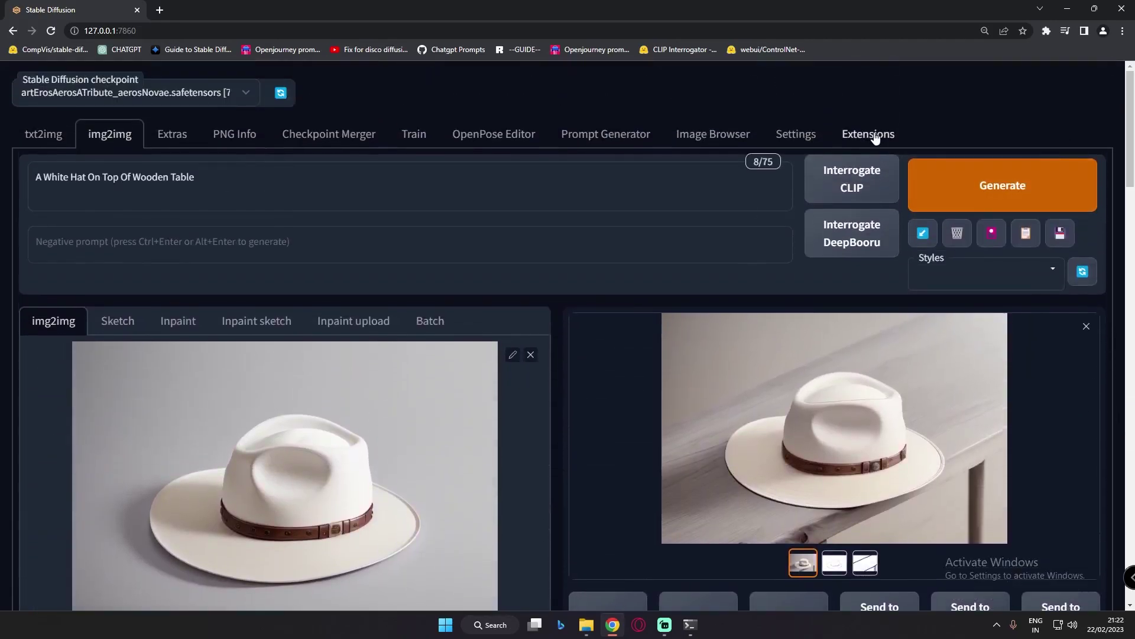
left_click(875, 136)
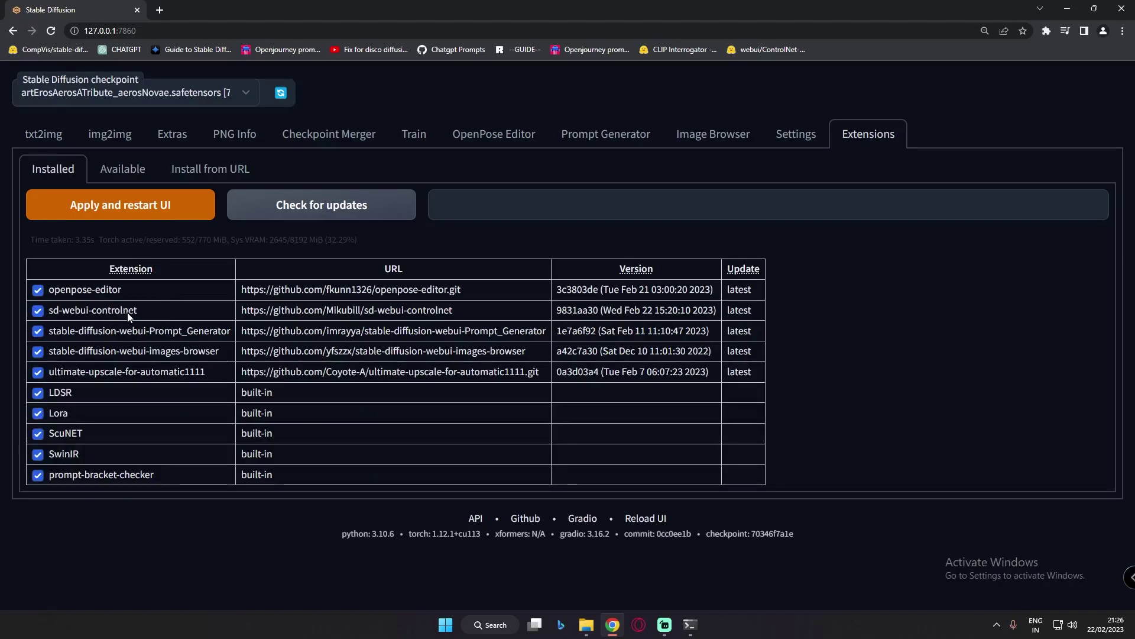
left_click(803, 140)
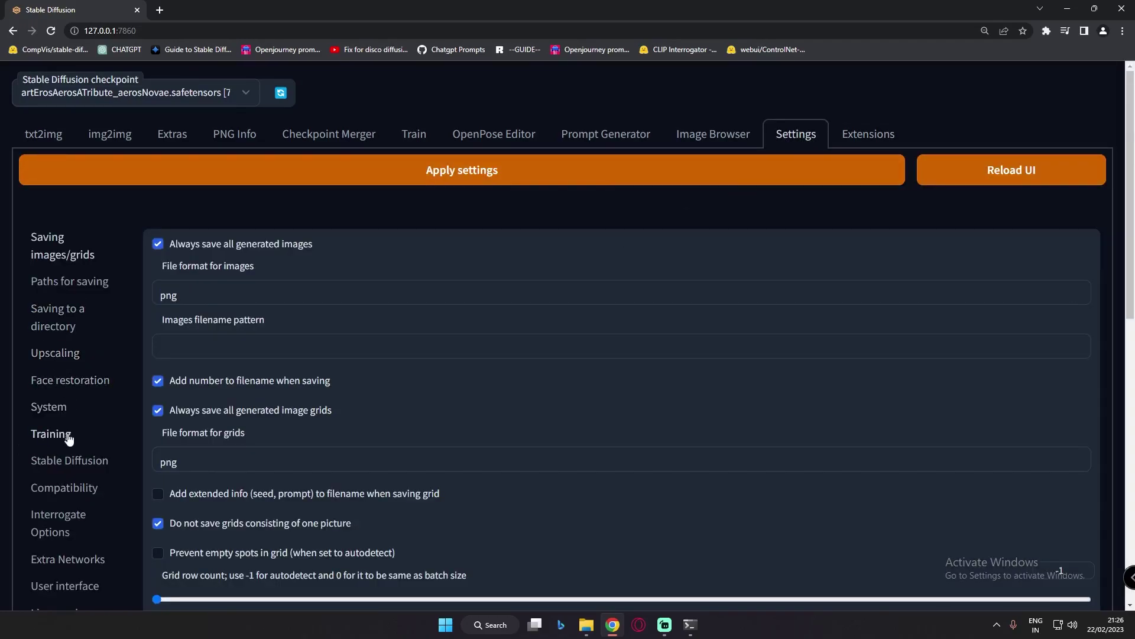
Step: Confirm Multi ControlNet max models is 2 in ControlNet settings, then go to txt2img
scroll(48, 435, "down", 5)
left_click(57, 417)
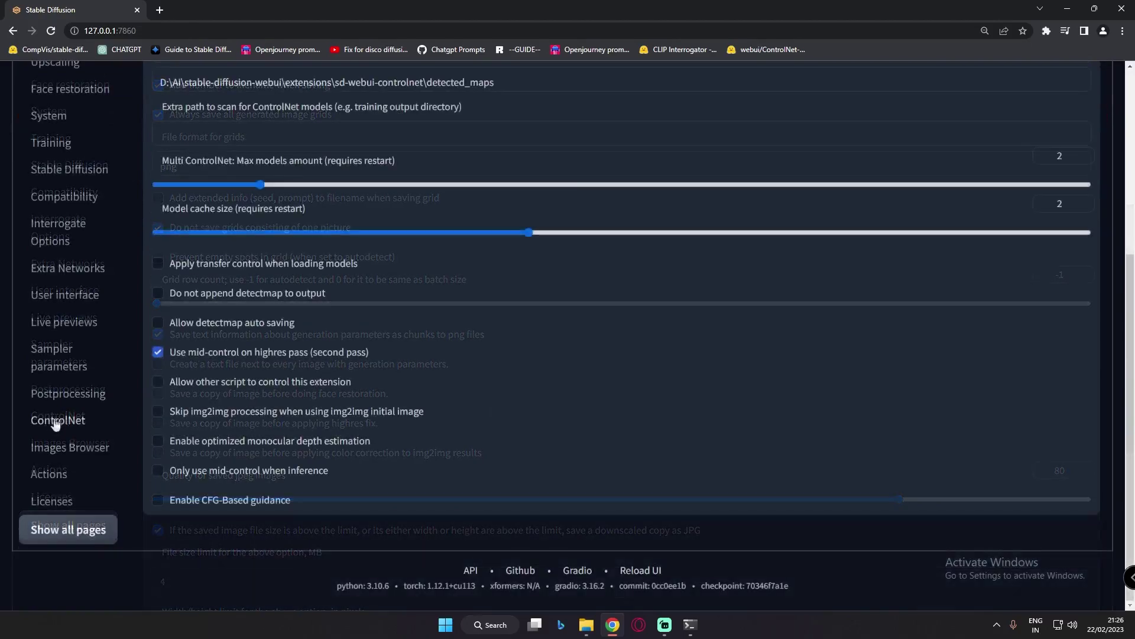
scroll(278, 402, "up", 2)
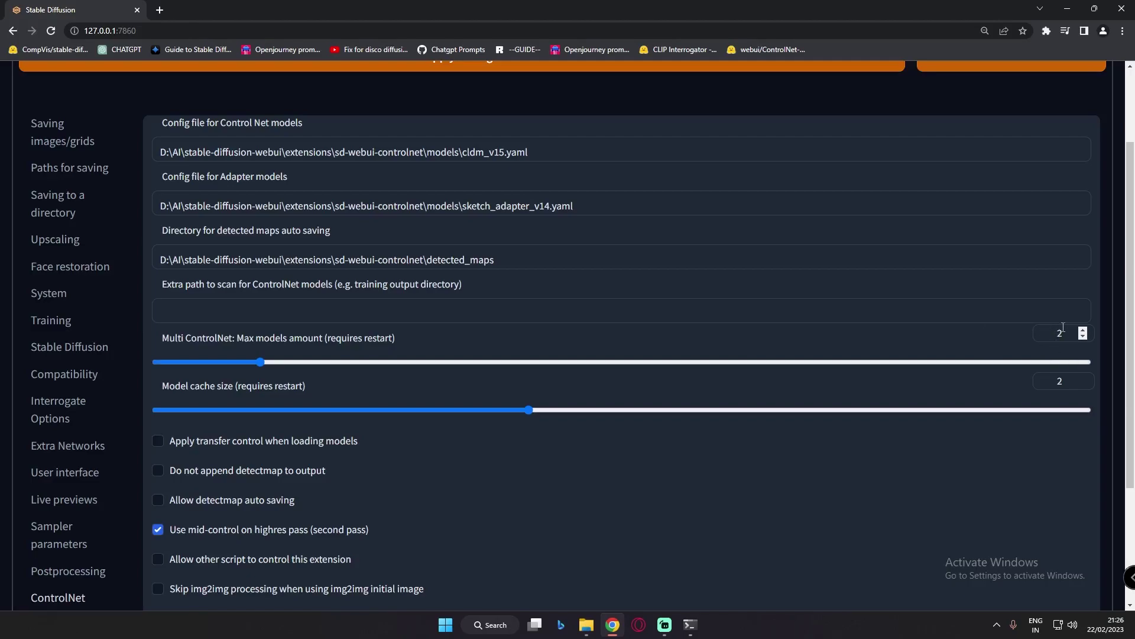
scroll(857, 189, "up", 3)
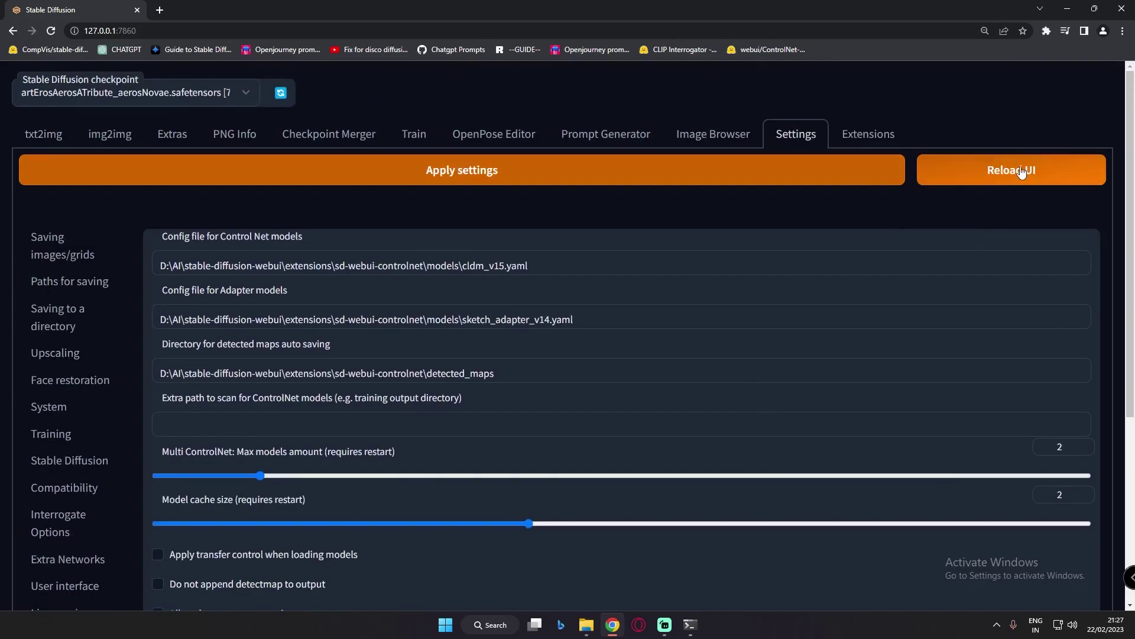
left_click(43, 133)
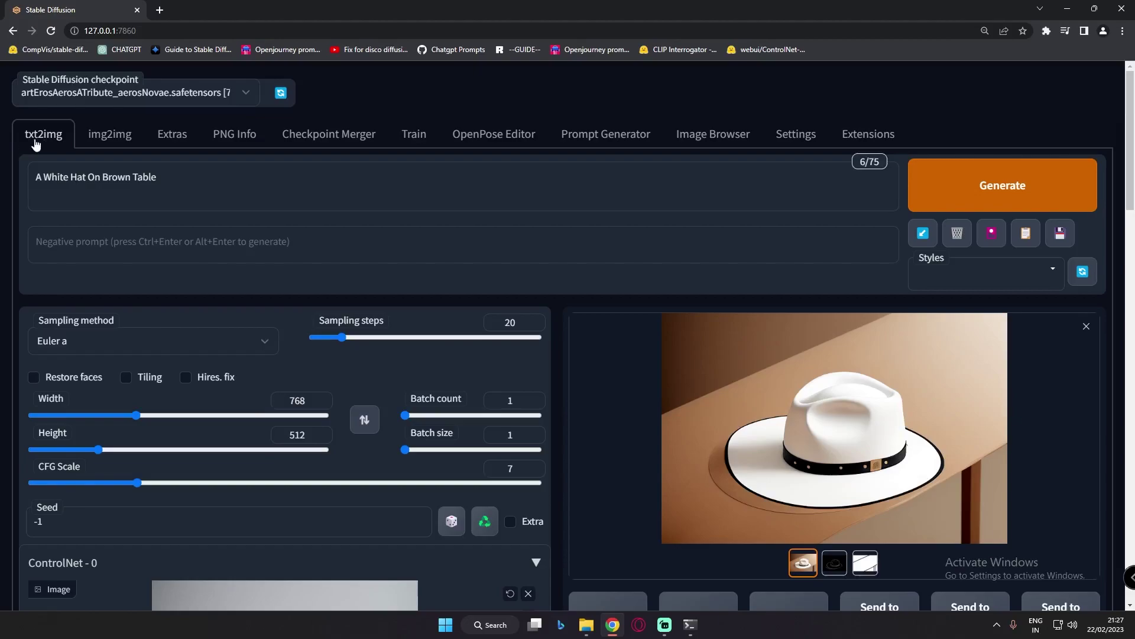
Step: Check the txt2img ControlNet units and view the edge map, scribble and hat result in the gallery
scroll(122, 334, "down", 4)
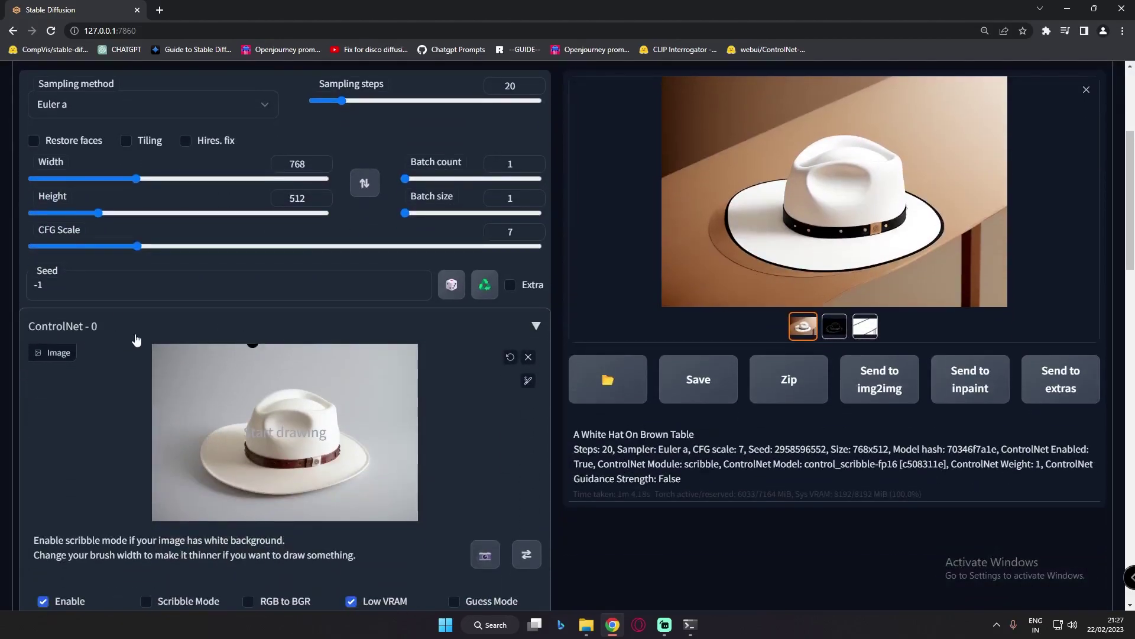
scroll(177, 438, "down", 8)
scroll(175, 442, "down", 5)
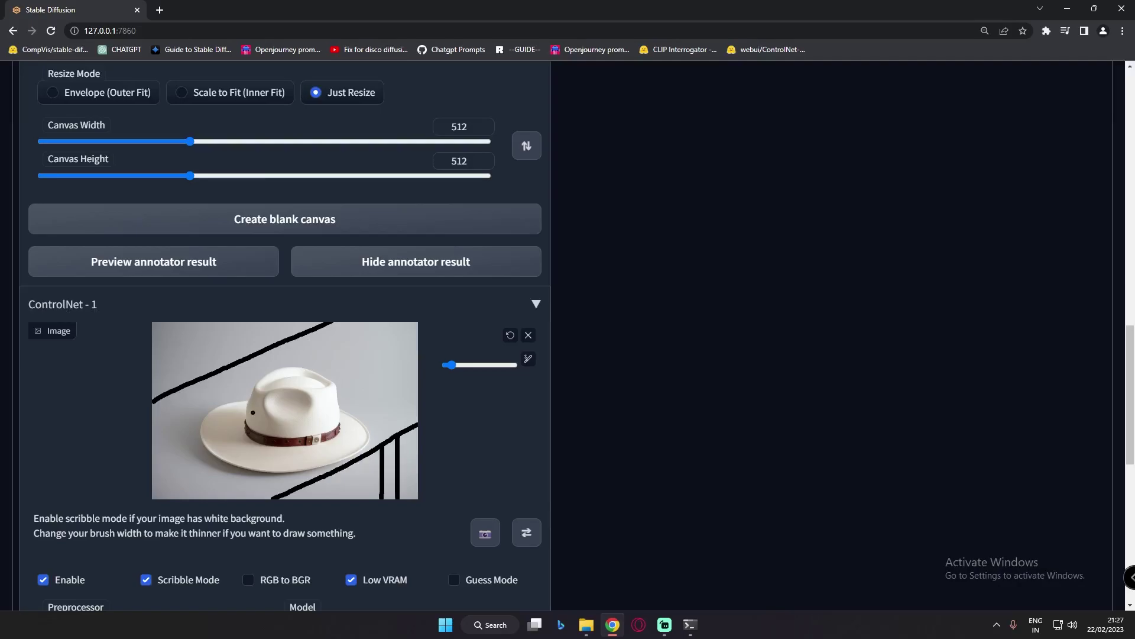
scroll(324, 421, "up", 15)
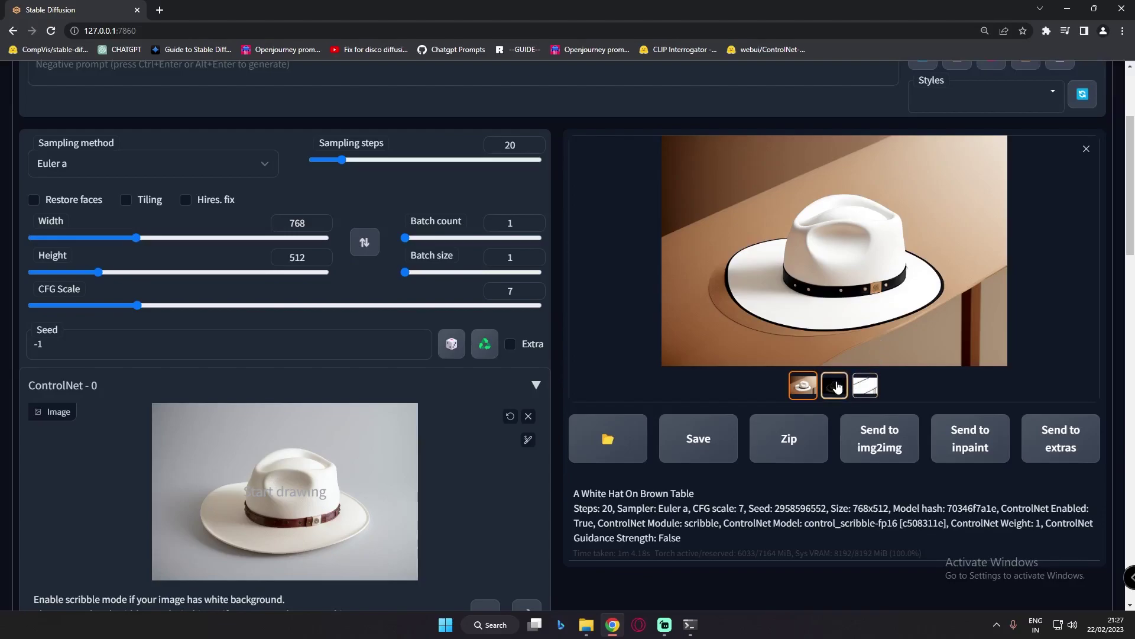
left_click(878, 345)
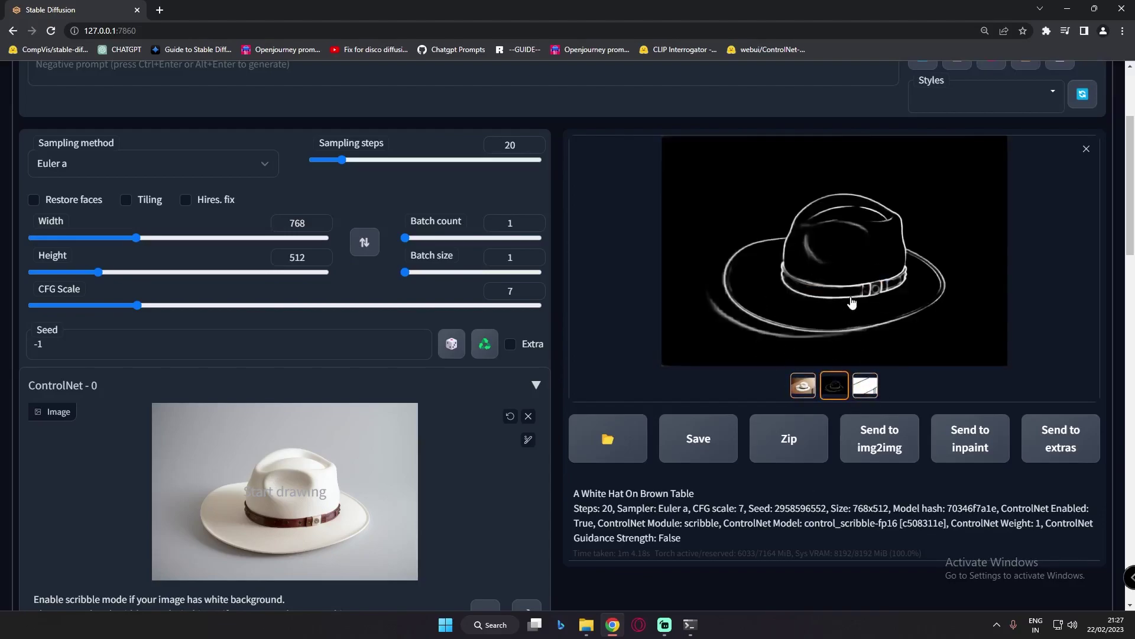
left_click(863, 382)
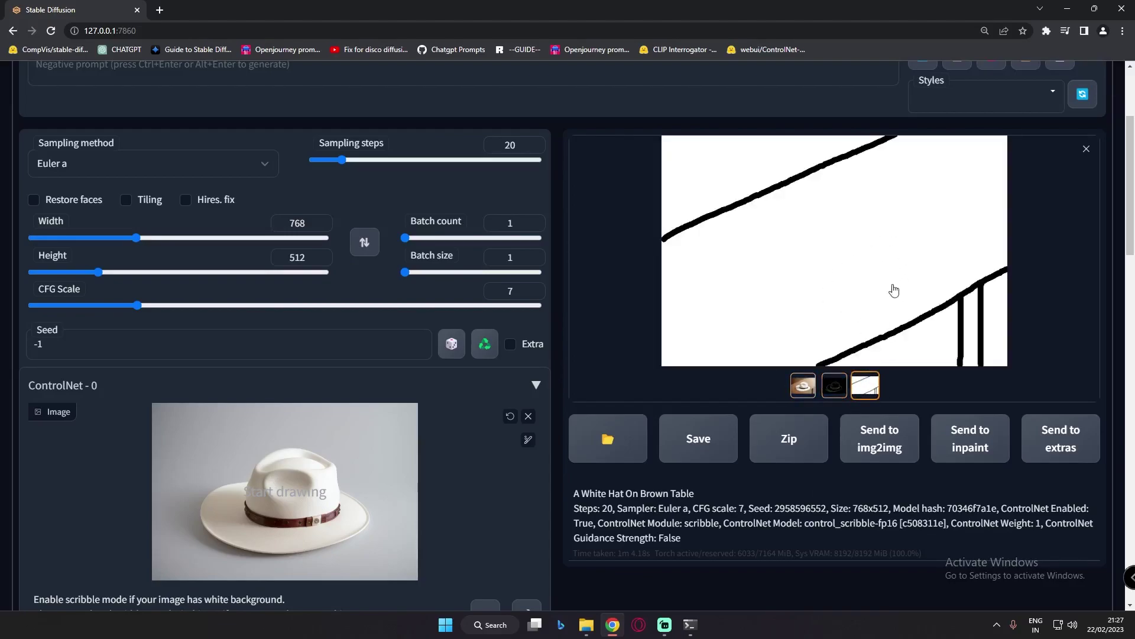
left_click(805, 383)
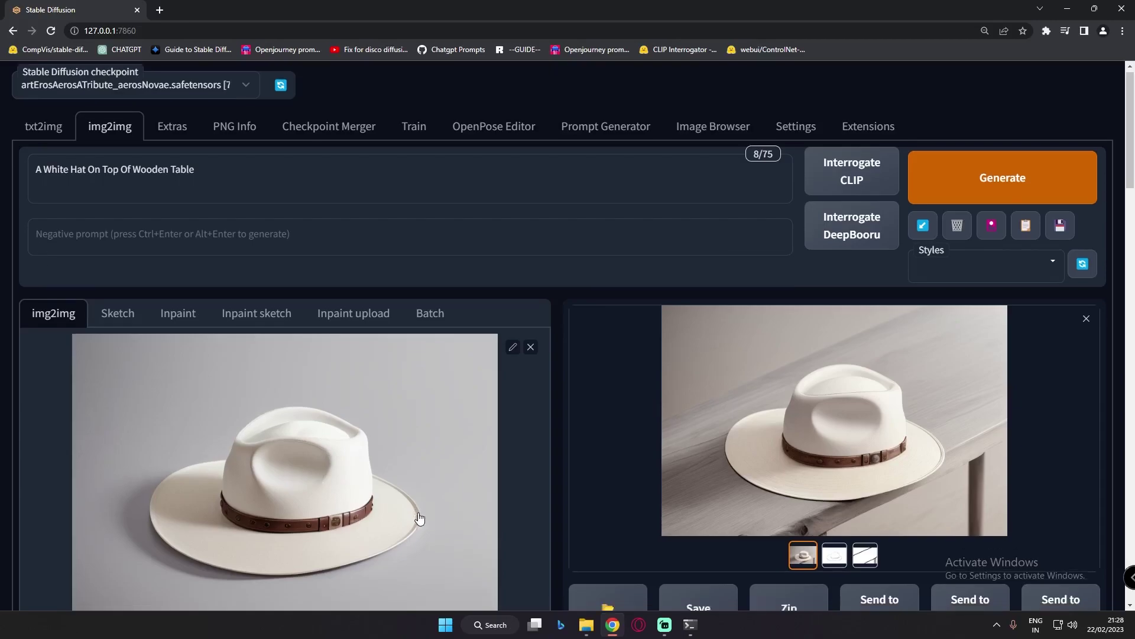
Step: Cycle through the gallery's hat line-art, table-and-vase sketch, and generated hat-on-table image
scroll(329, 468, "down", 1)
scroll(329, 468, "down", 1)
scroll(358, 484, "up", 3)
scroll(330, 443, "down", 2)
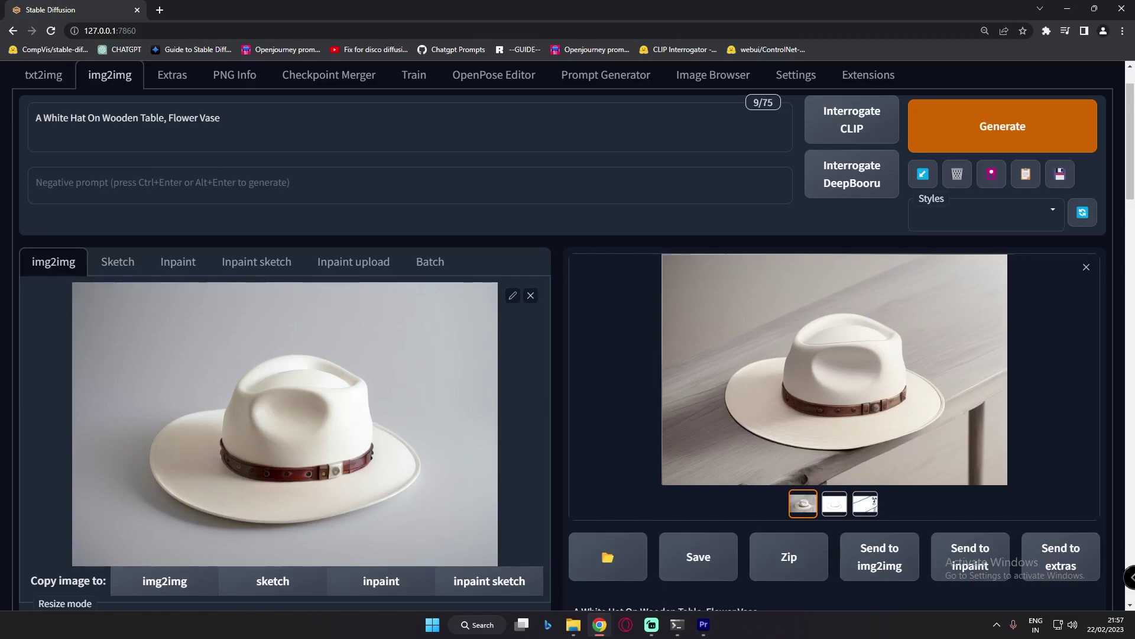
left_click(835, 503)
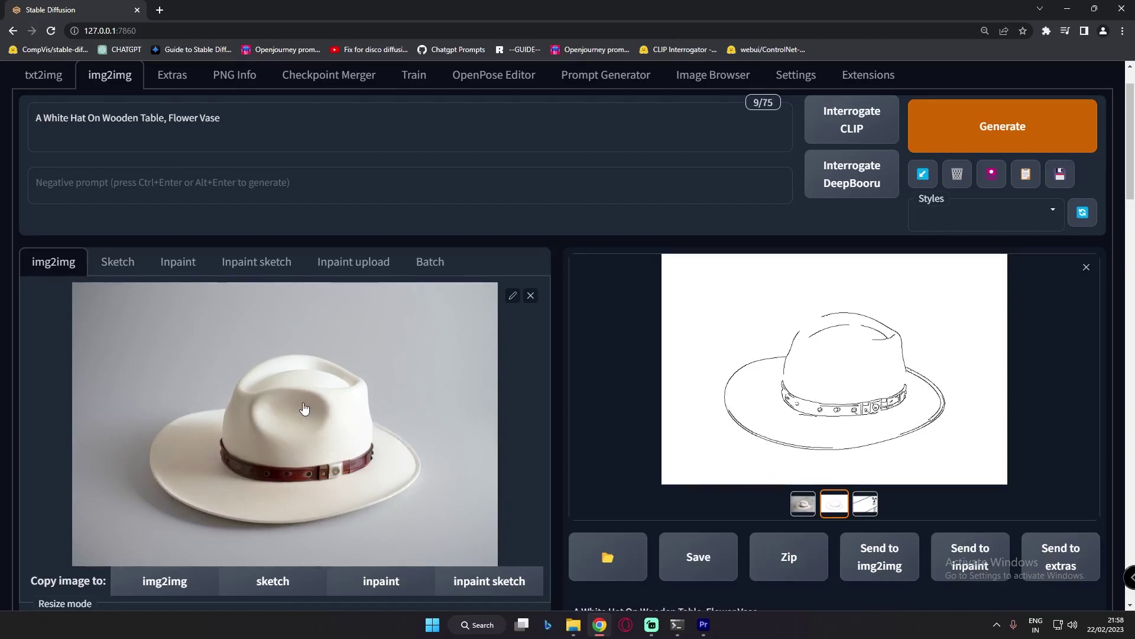
left_click(871, 510)
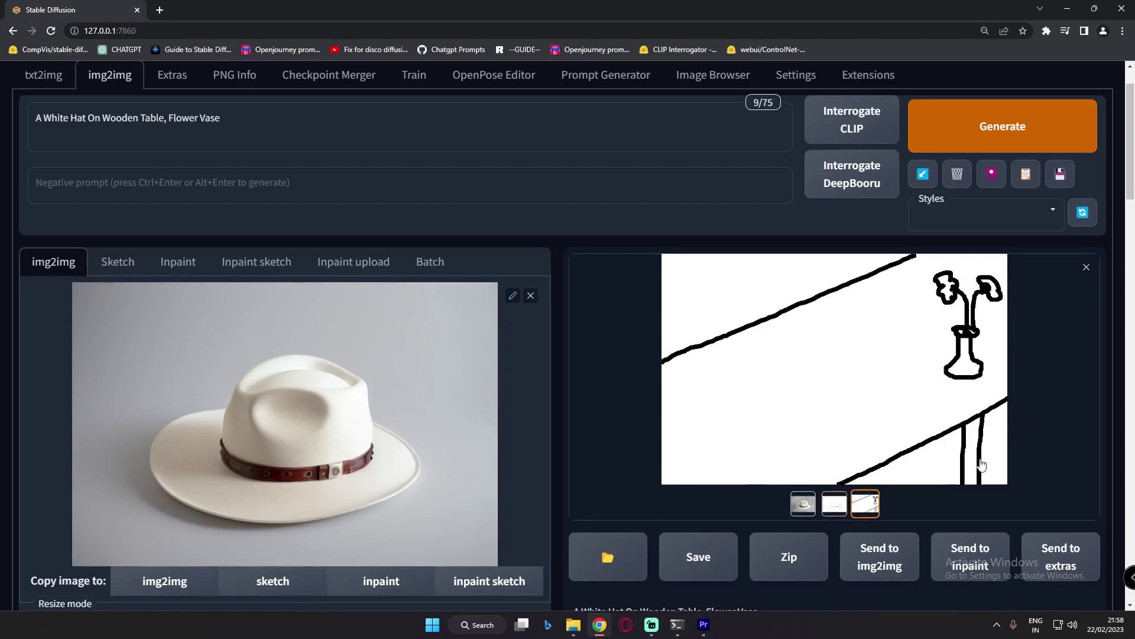
left_click(835, 504)
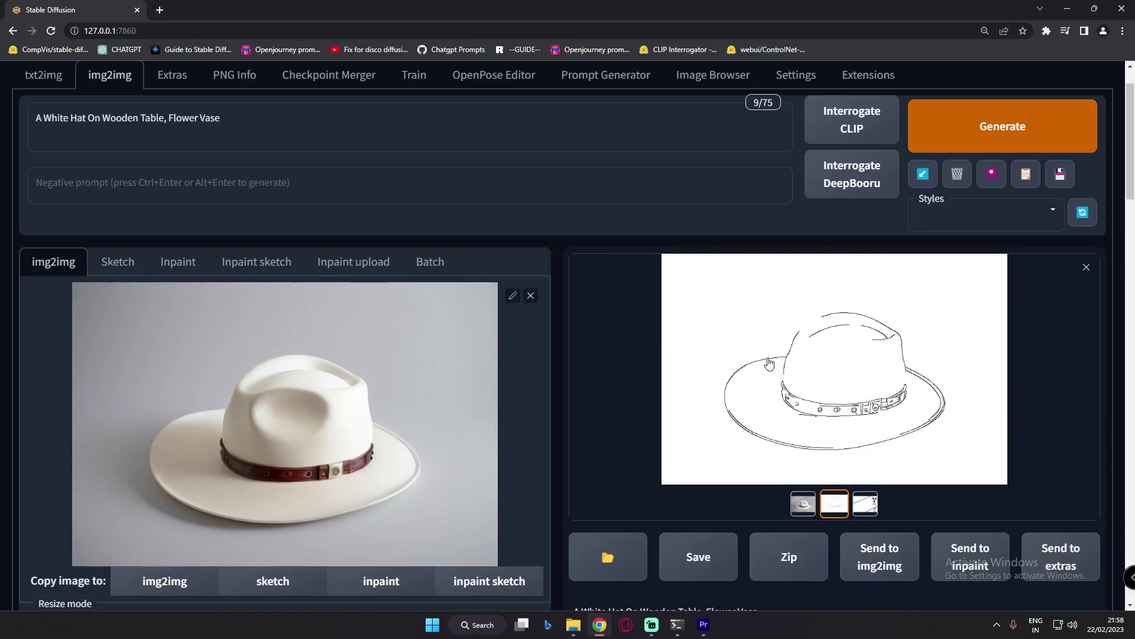
left_click(817, 366)
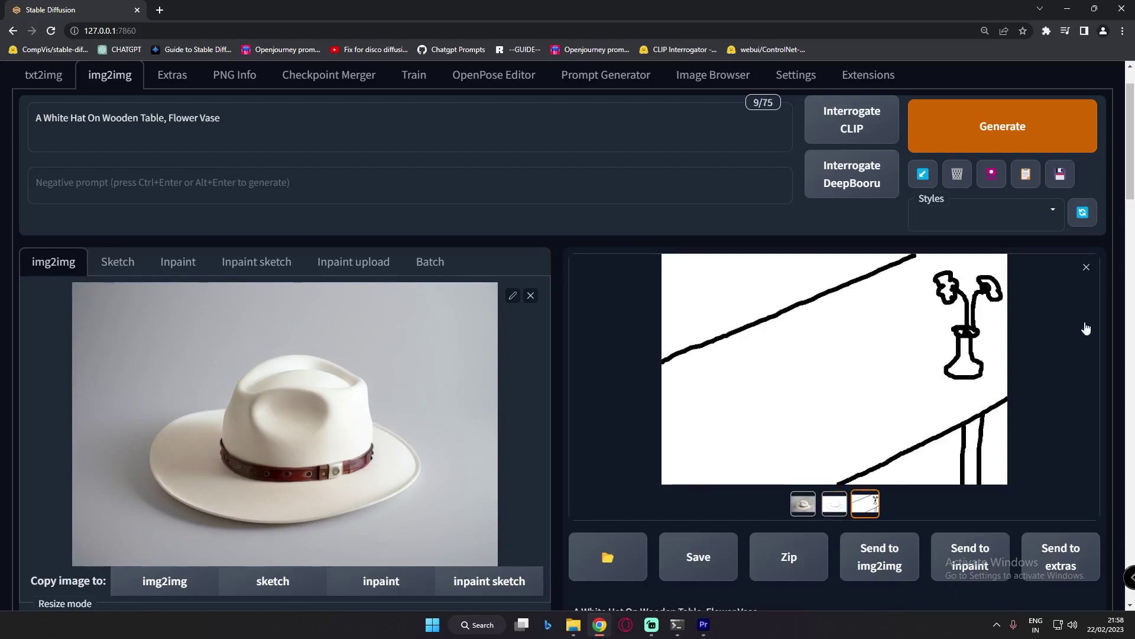
left_click(813, 501)
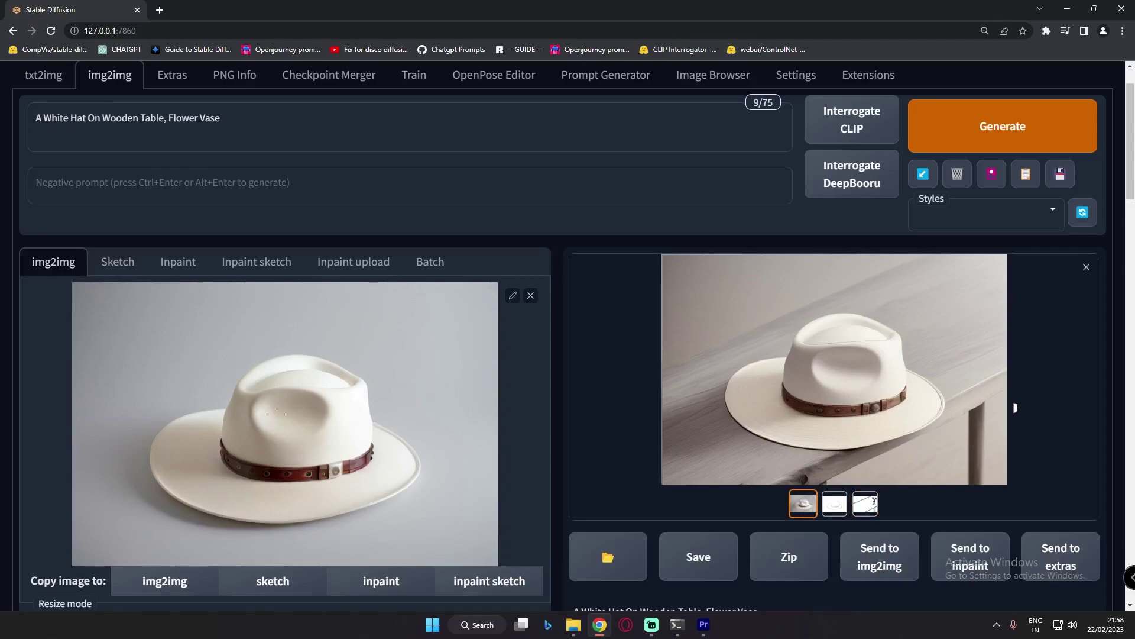
left_click(834, 504)
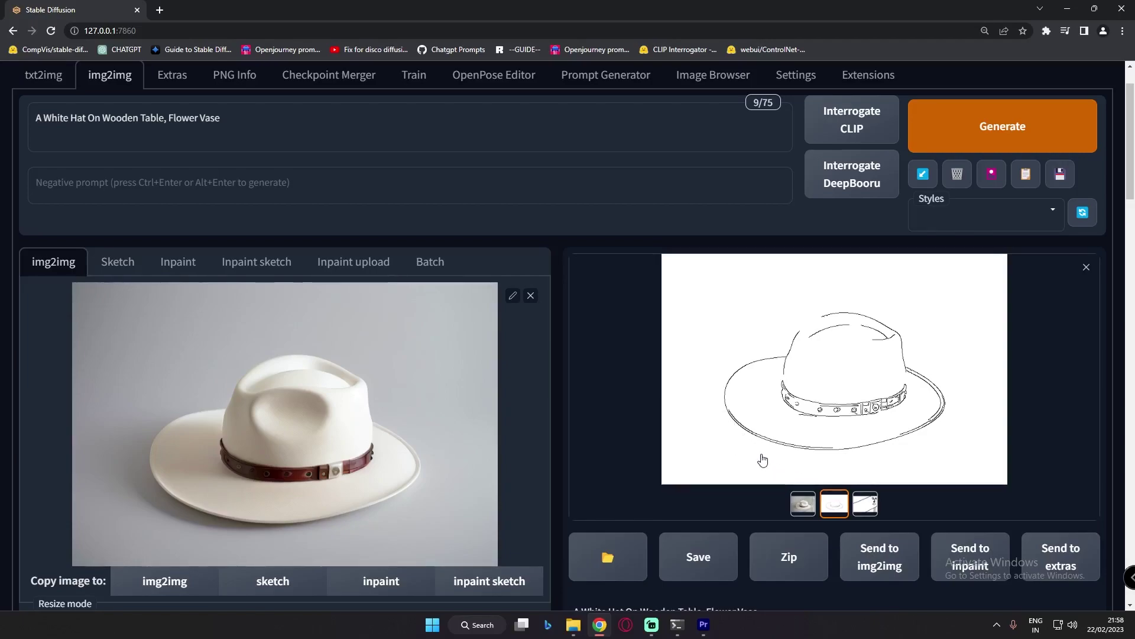
left_click(803, 503)
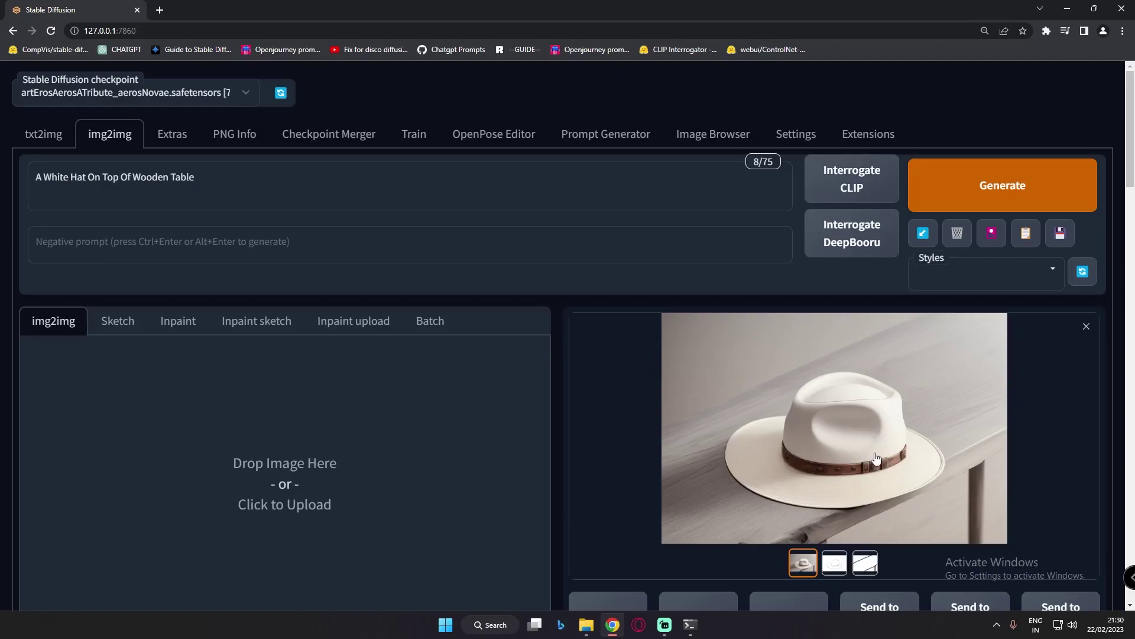
Step: Load the white hat image file 00841 as the img2img input
scroll(834, 562, "down", 2)
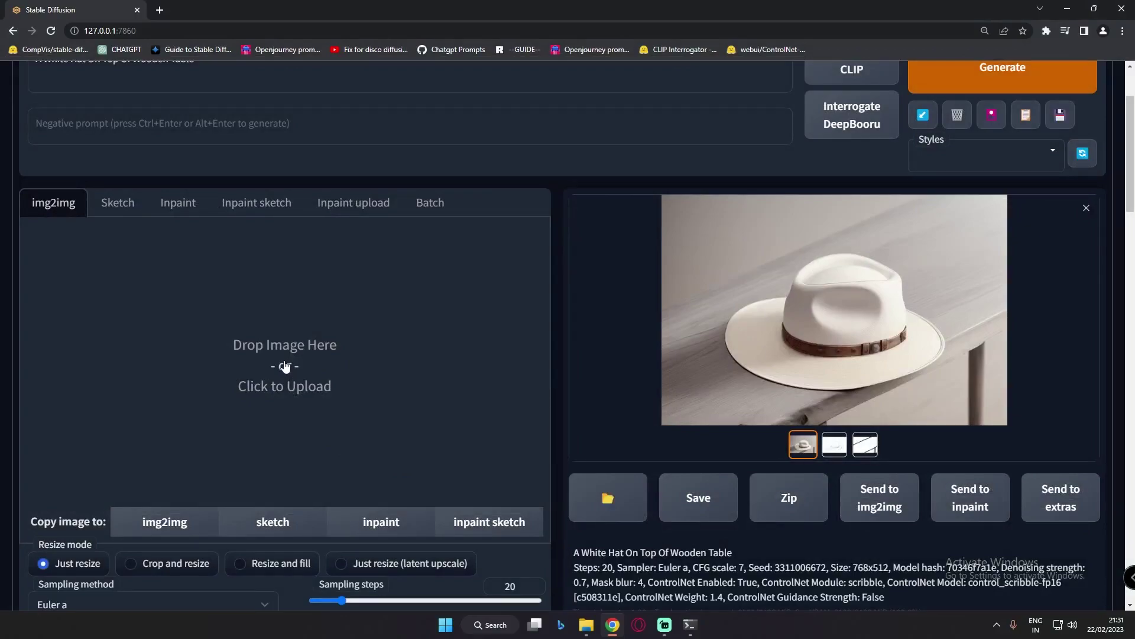
left_click(284, 366)
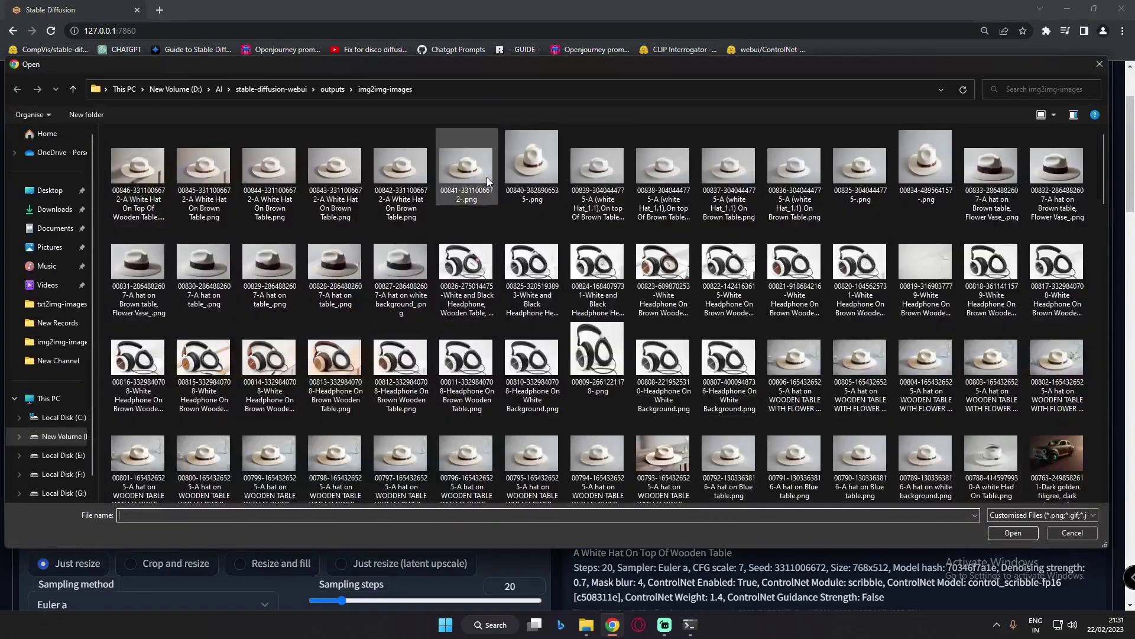
left_click(488, 177)
left_click(1008, 531)
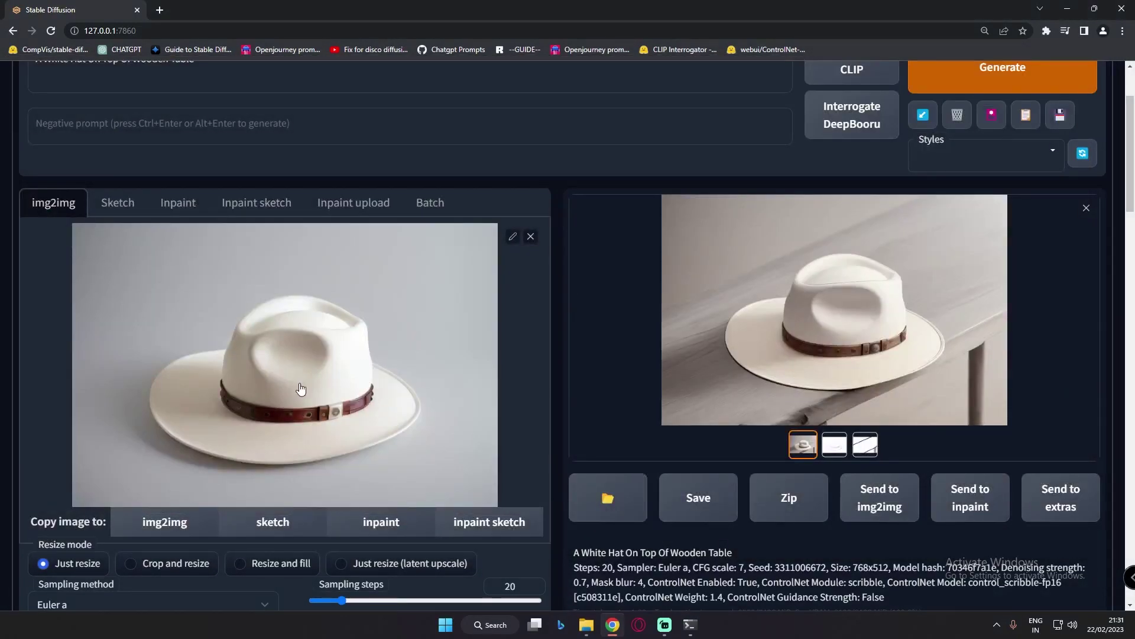
Step: Set denoising strength to 0 and generate a 768x512 hat image
scroll(352, 387, "down", 5)
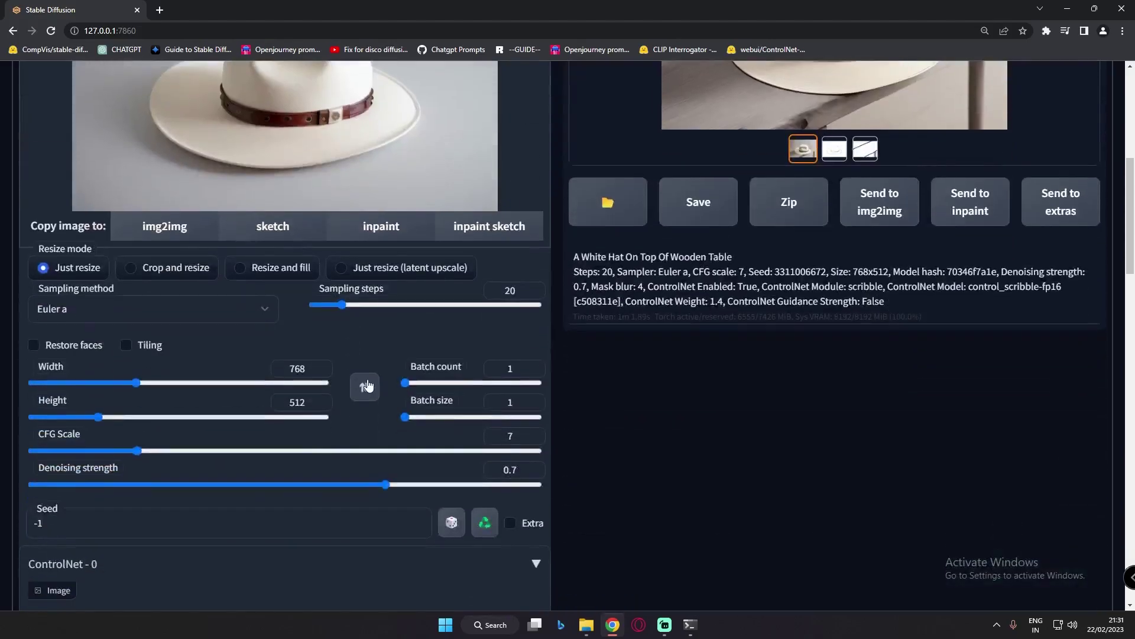
left_click(33, 484)
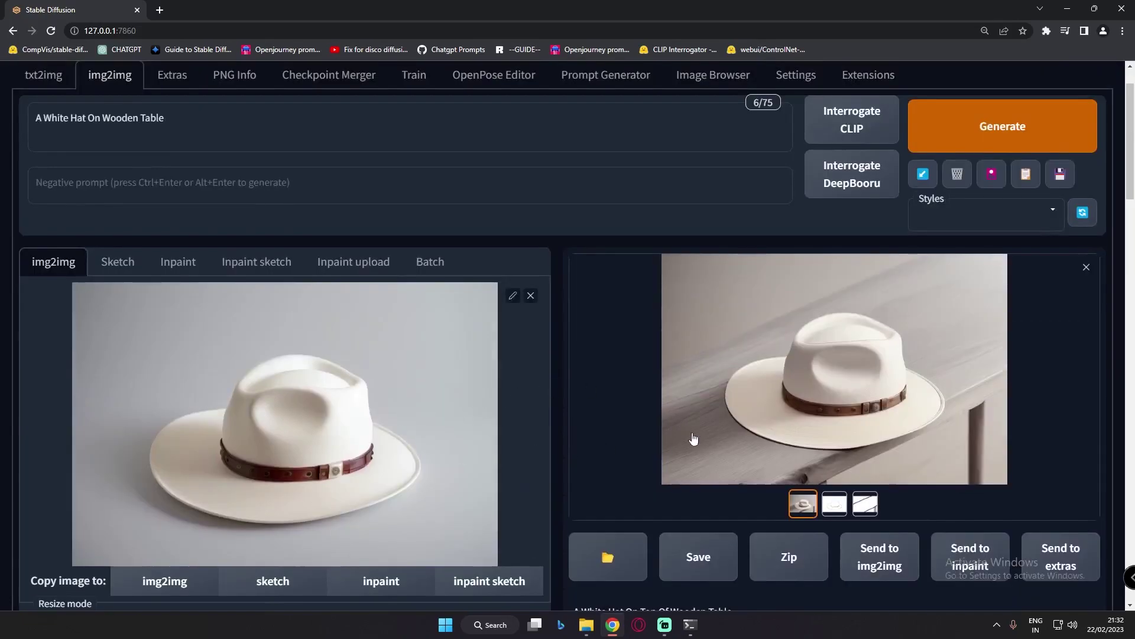
scroll(960, 329, "up", 1)
left_click(970, 188)
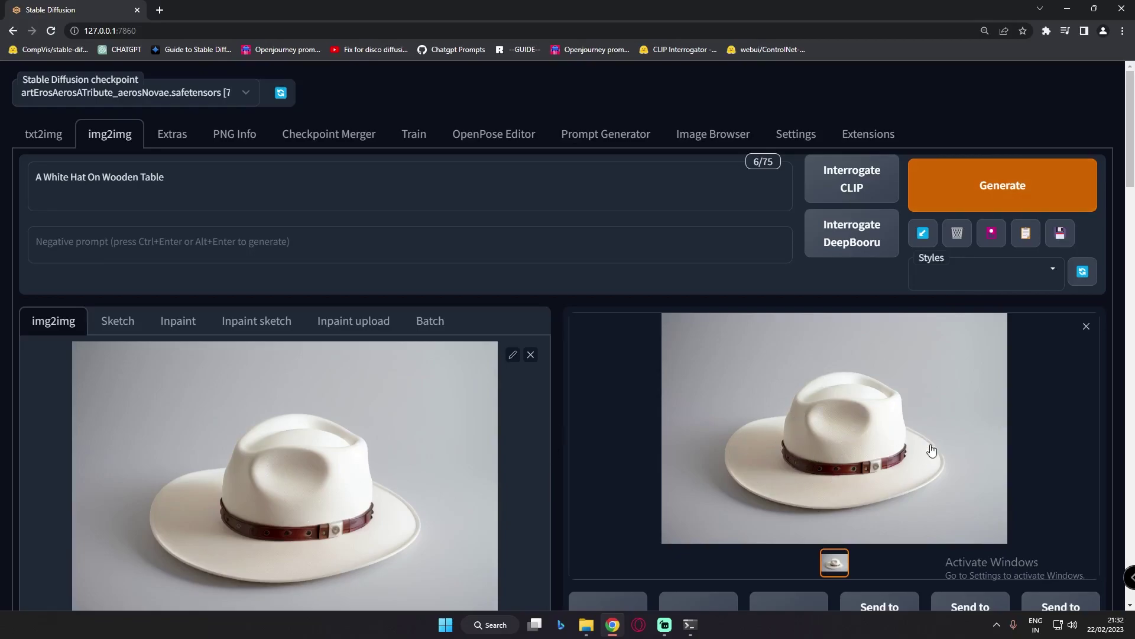
scroll(765, 442, "down", 4)
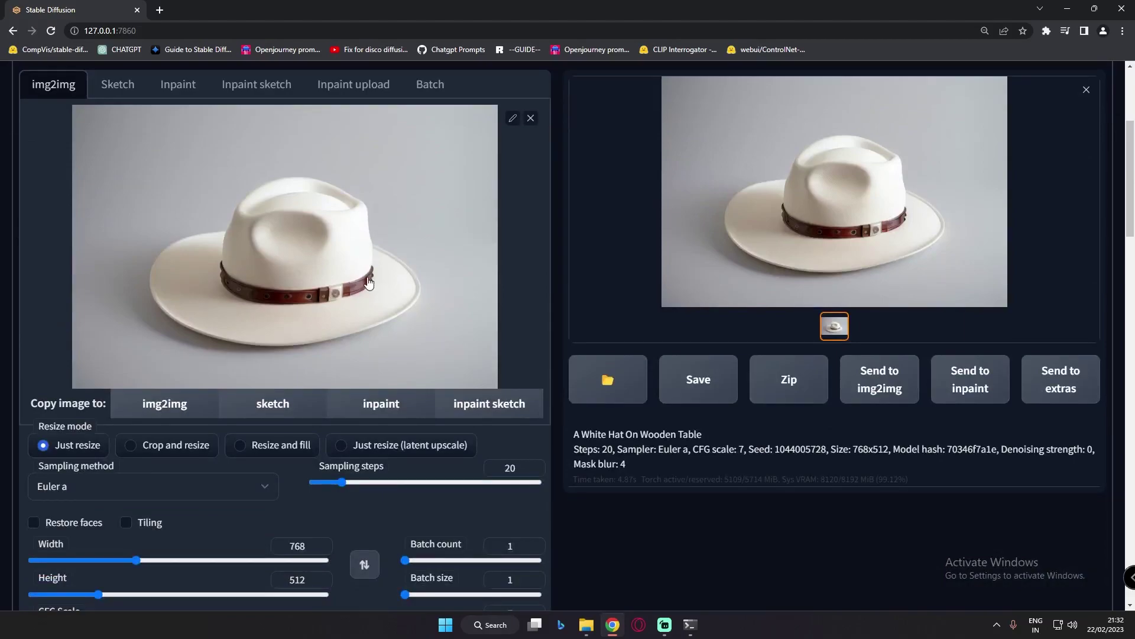
scroll(639, 257, "down", 4)
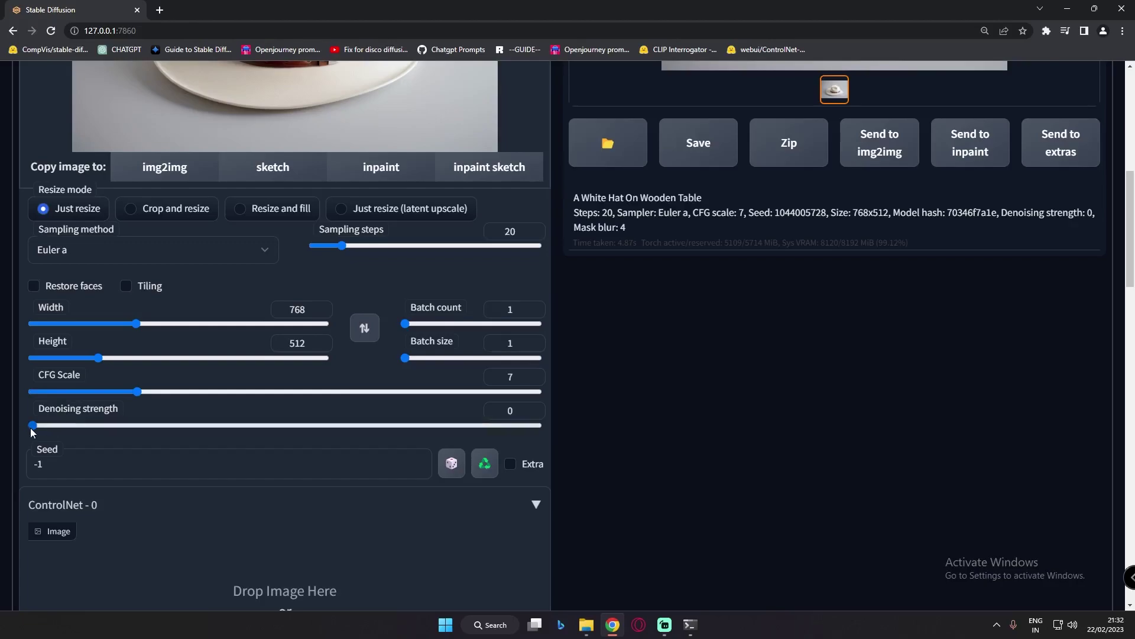
scroll(548, 459, "up", 5)
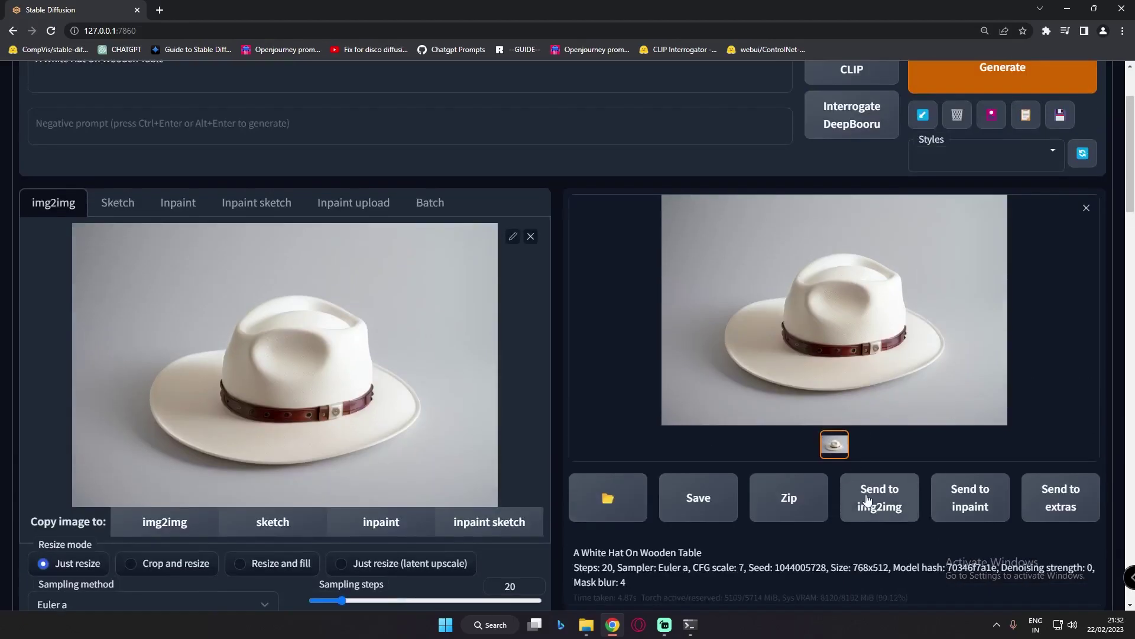
left_click(881, 507)
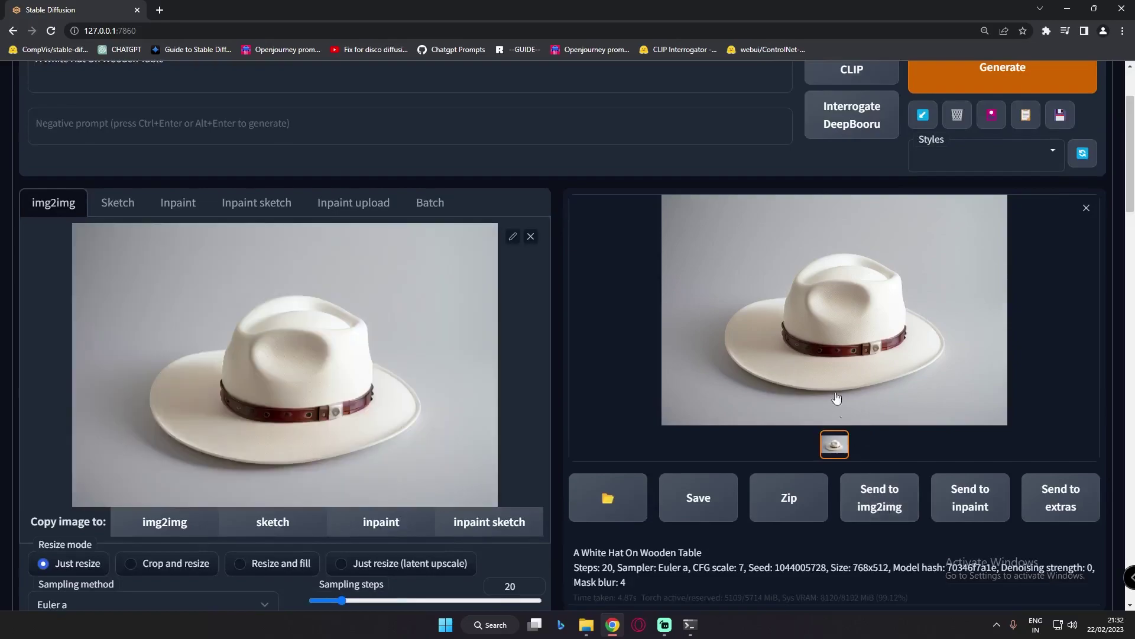
scroll(332, 413, "down", 7)
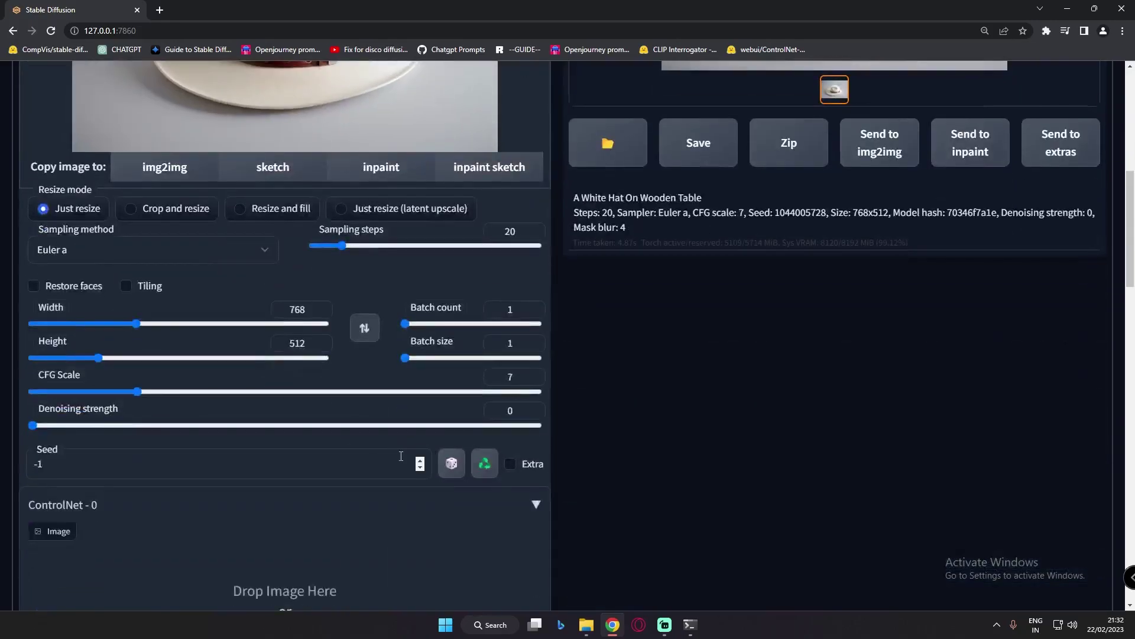
left_click(483, 406)
double_click(329, 406)
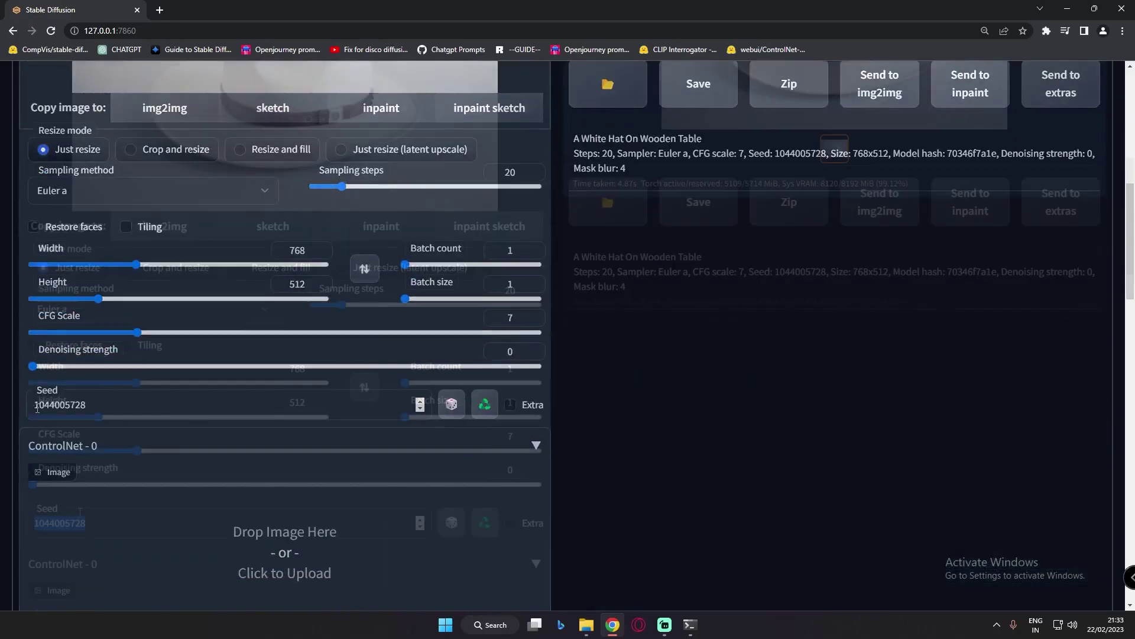
scroll(197, 499, "up", 2)
scroll(197, 499, "up", 3)
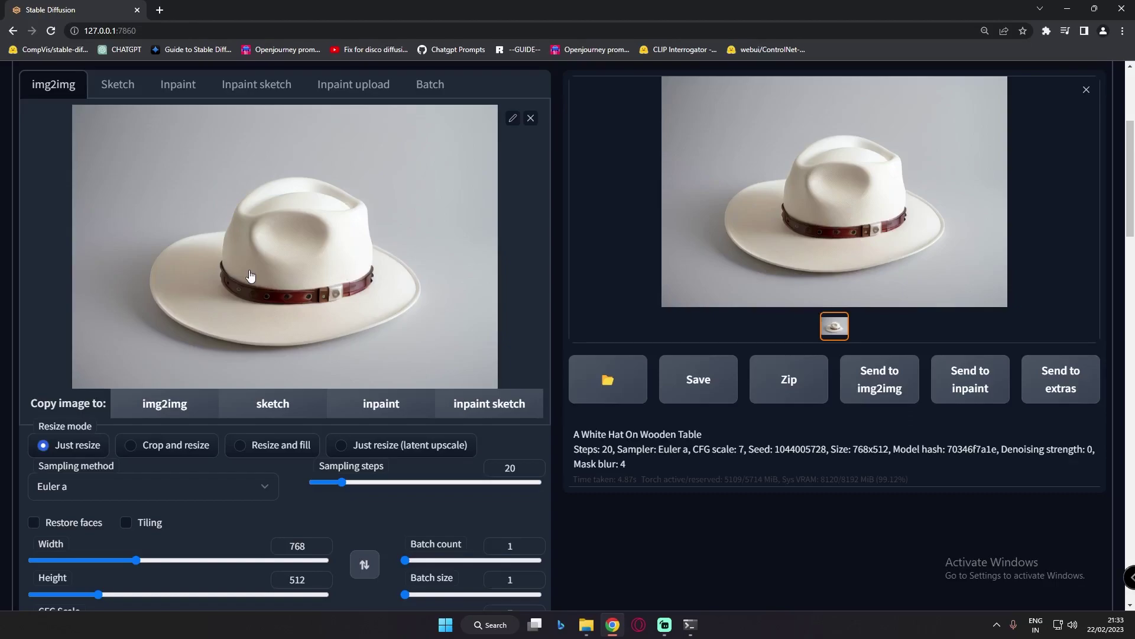
scroll(177, 425, "down", 8)
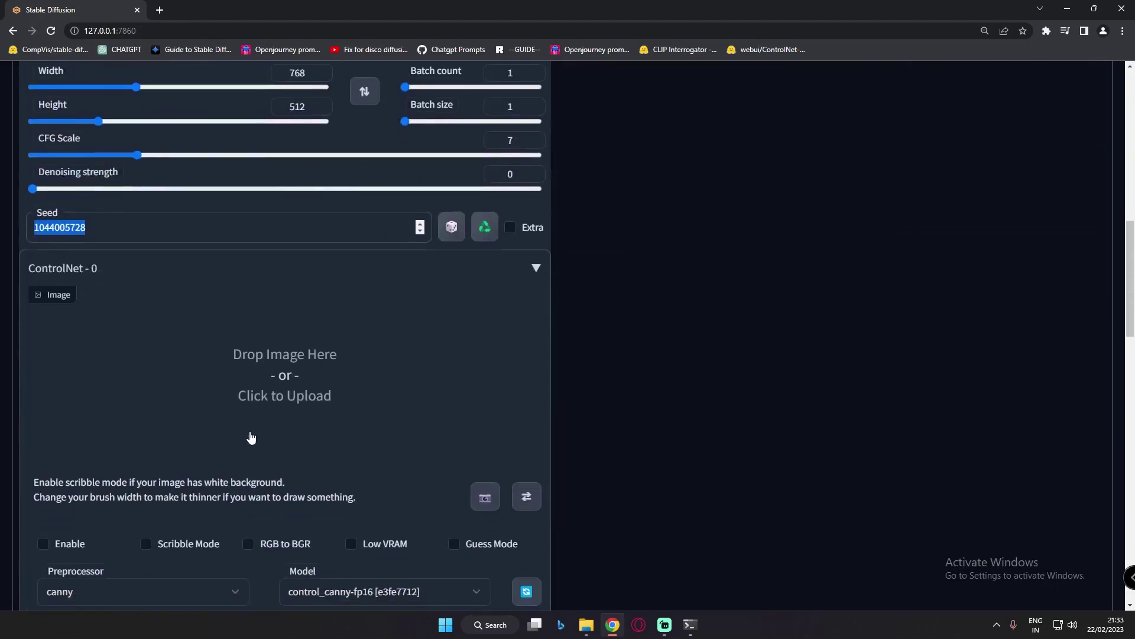
Step: Load hat image file 00847 into the first ControlNet unit
left_click(285, 370)
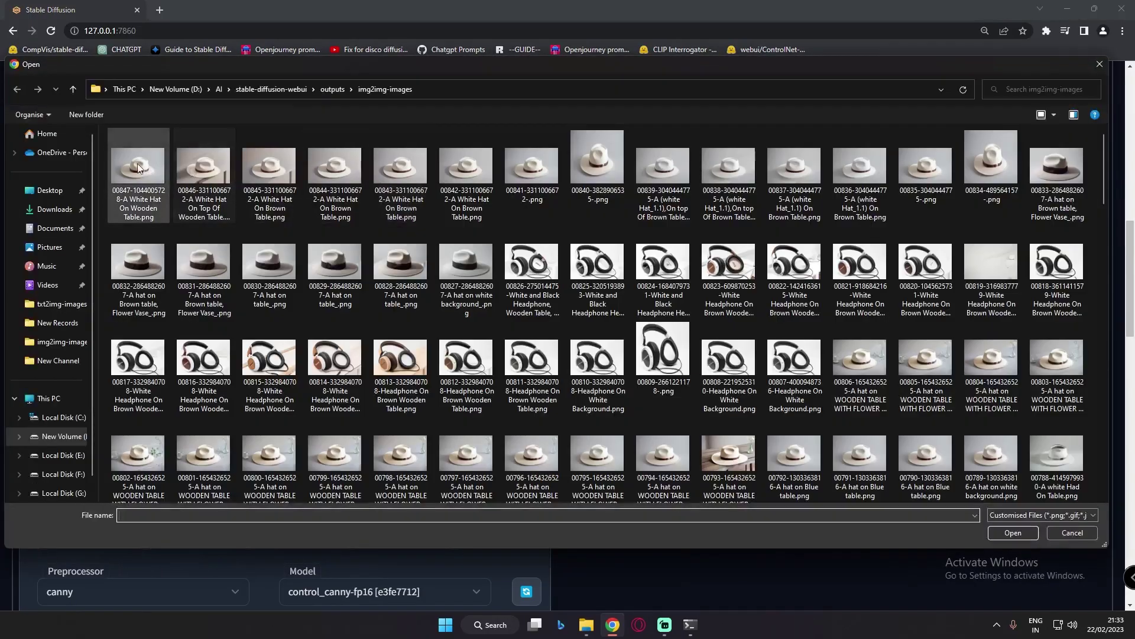
left_click(138, 178)
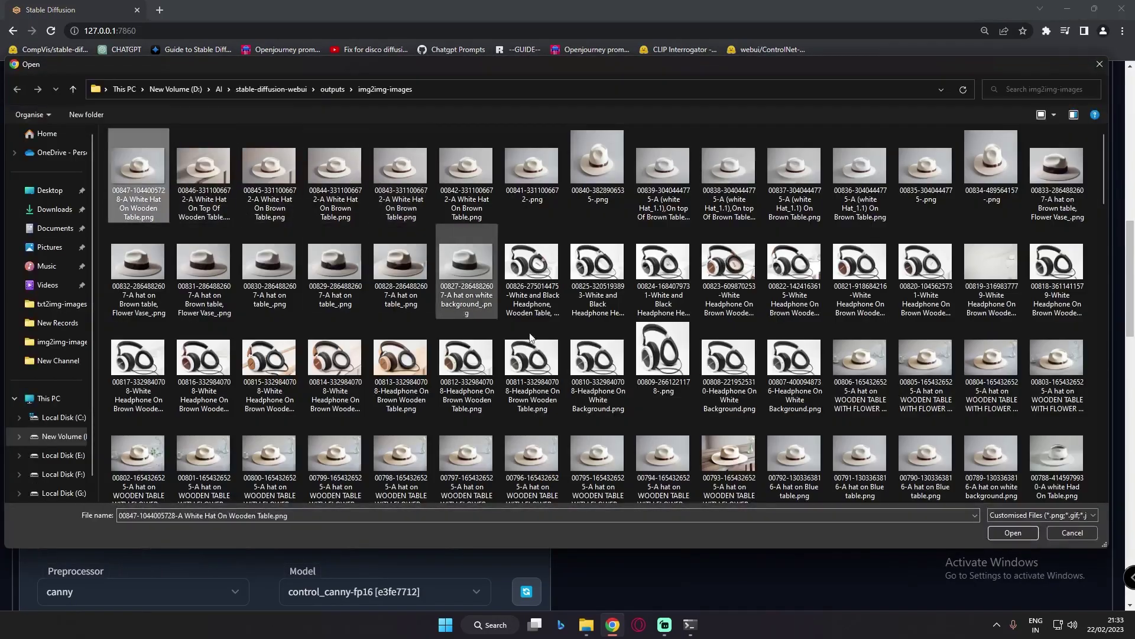
left_click(1012, 532)
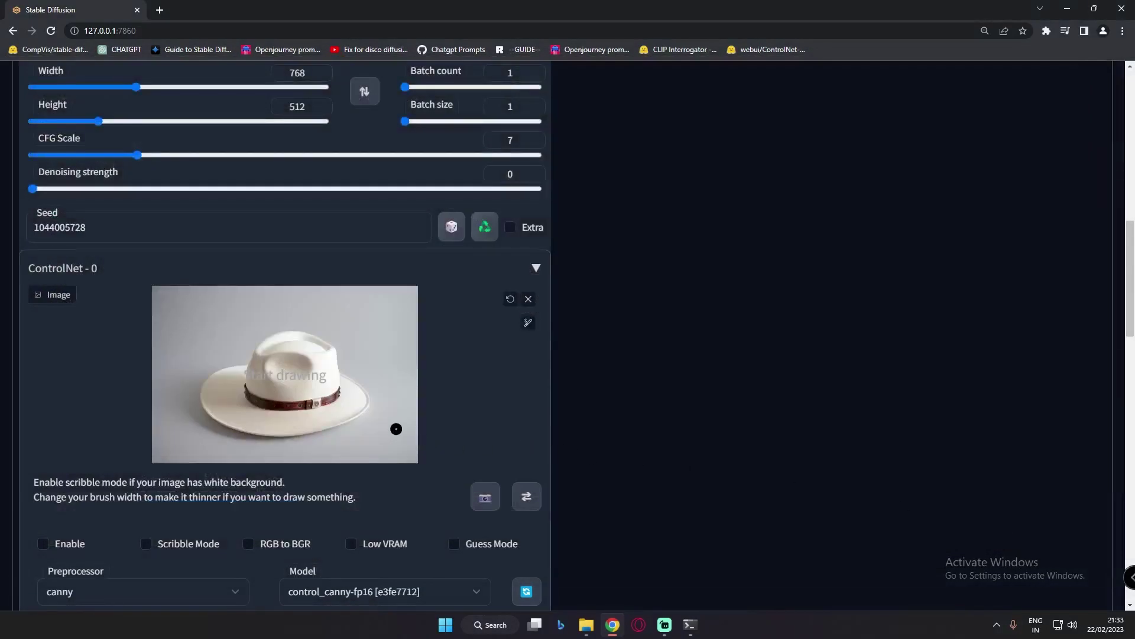
scroll(320, 379, "down", 4)
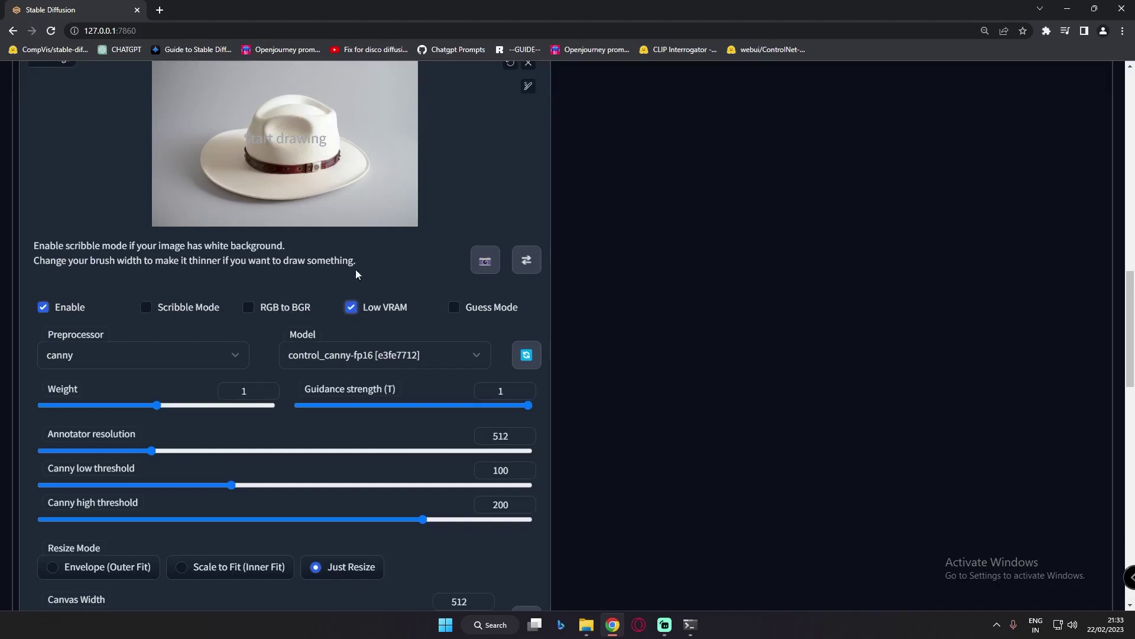
Step: Set ControlNet unit 0 to the canny preprocessor and control_canny-fp16 model
left_click(99, 361)
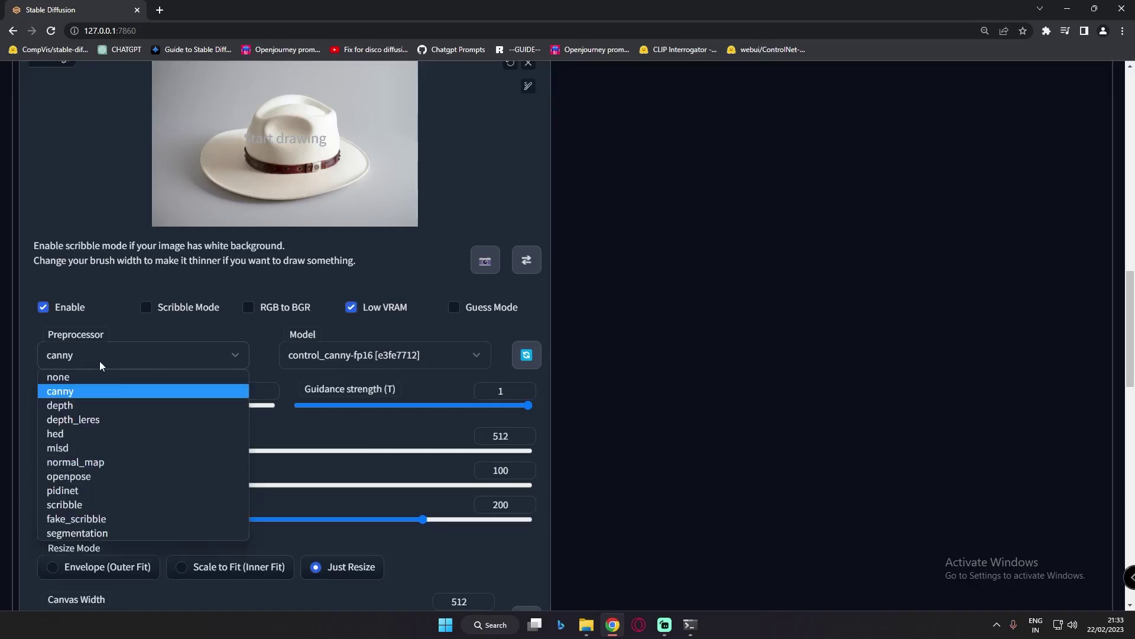
left_click(72, 388)
left_click(360, 354)
left_click(348, 392)
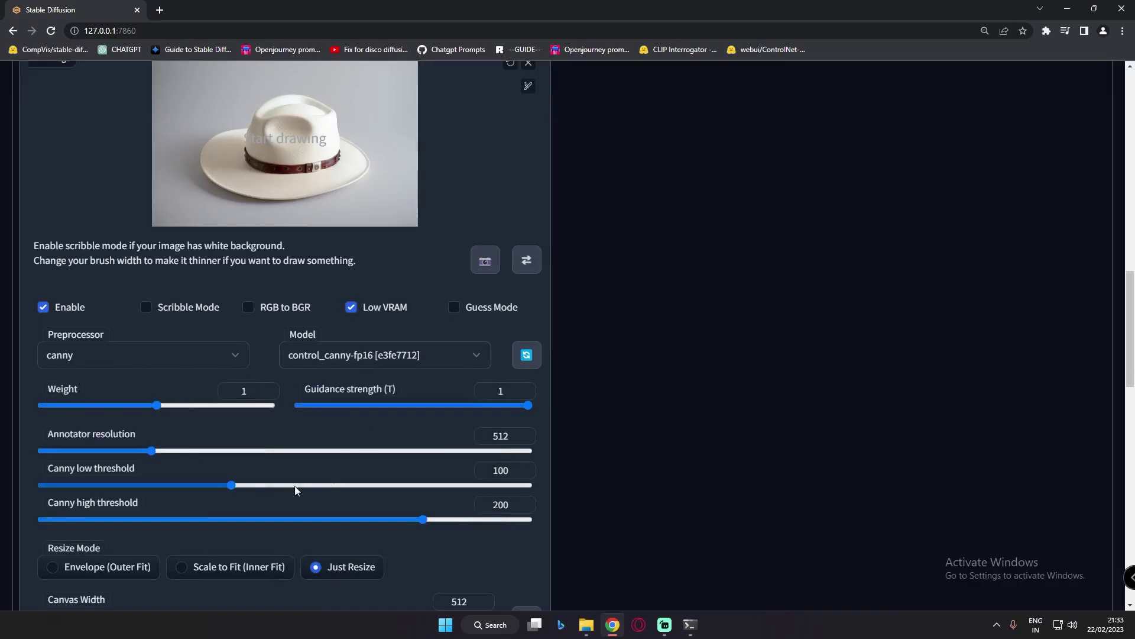
scroll(240, 442, "down", 8)
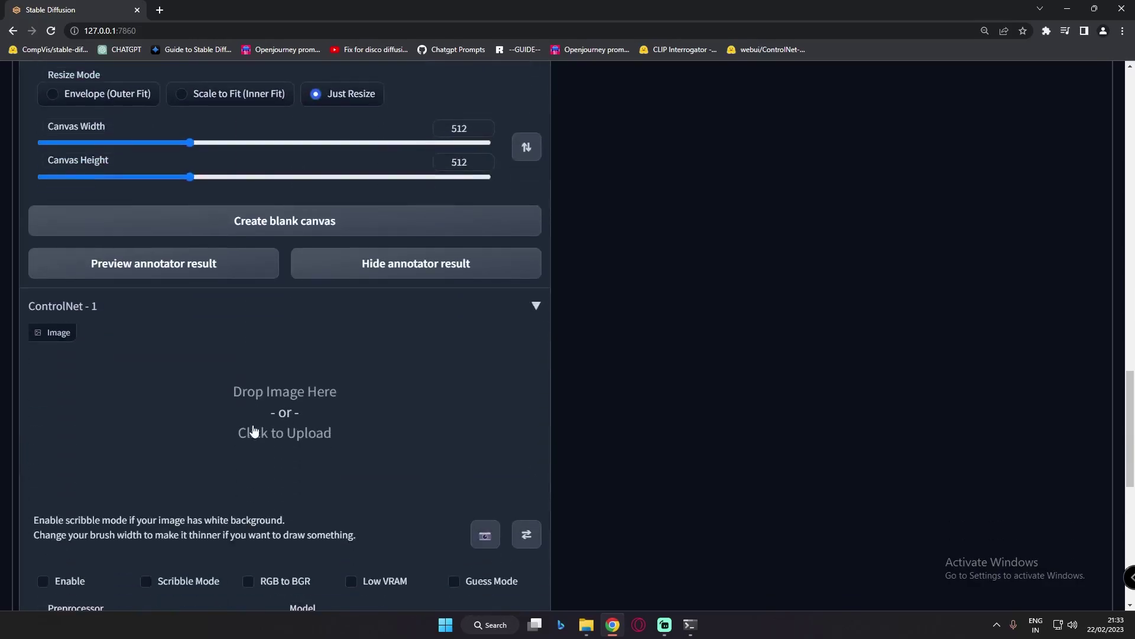
Step: Load the white hat on wooden table image into ControlNet unit 1 with Scribble Mode and Low VRAM on
scroll(160, 299, "down", 2)
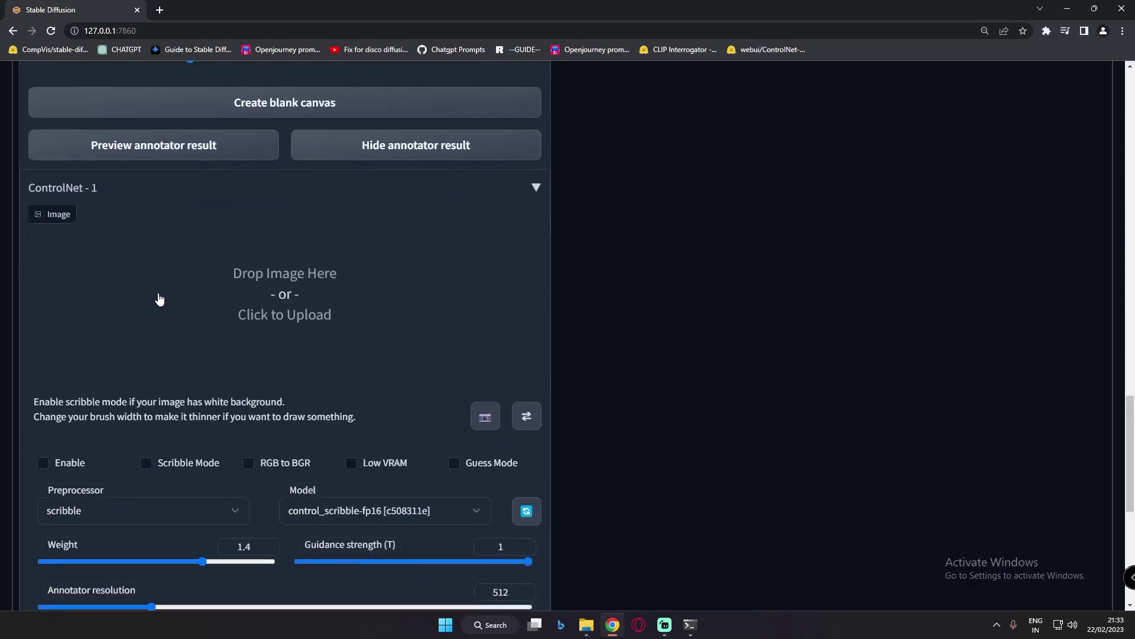
left_click(288, 283)
left_click(164, 171)
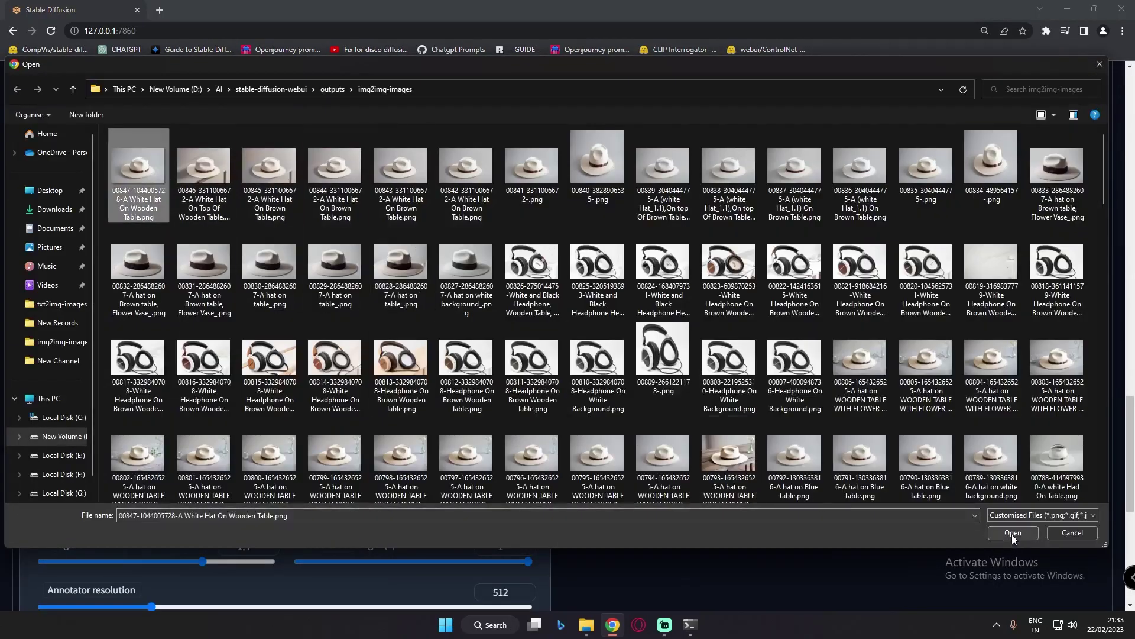
left_click(1012, 533)
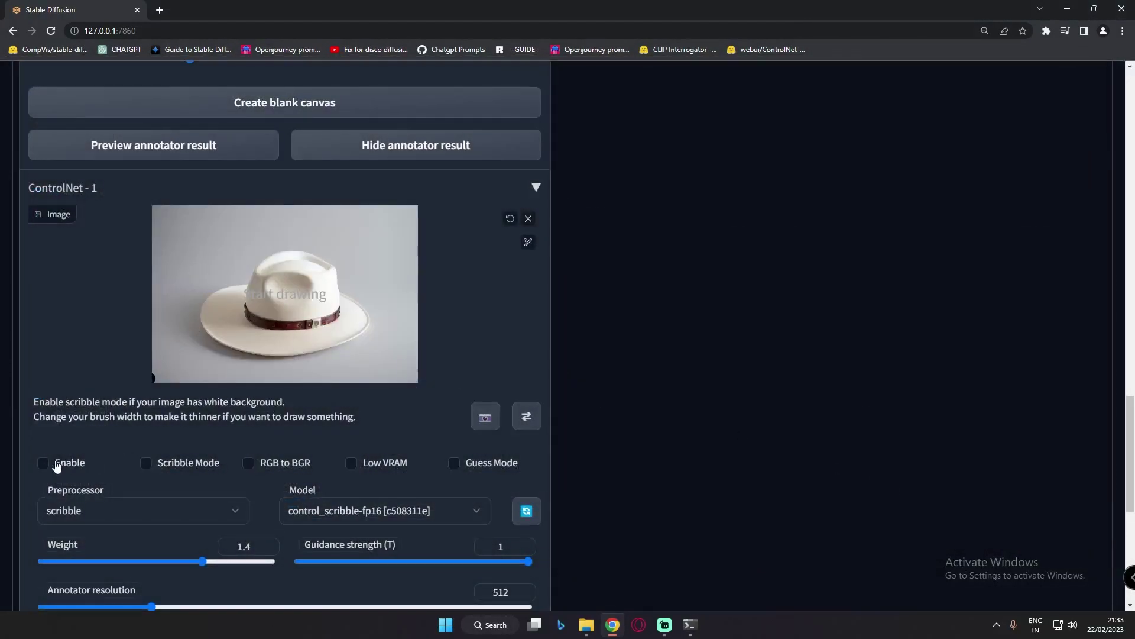
left_click(147, 462)
left_click(350, 463)
Step: Thin the brush and sketch two table edge lines and two vertical leg strokes
left_click(528, 242)
left_click_drag(455, 249, 451, 249)
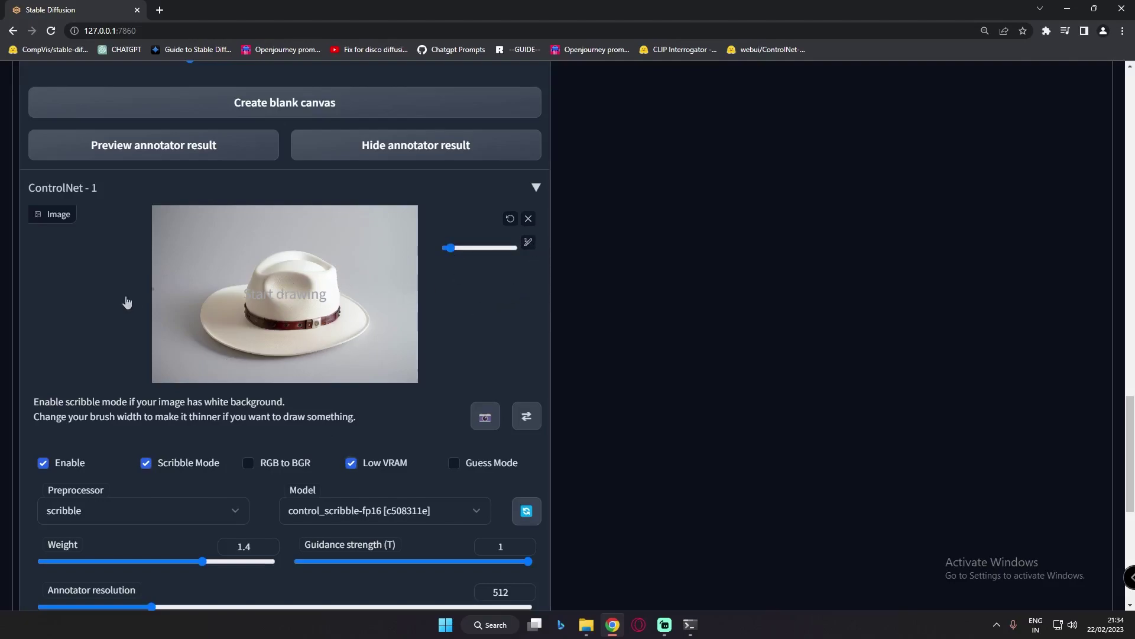
left_click_drag(153, 288, 348, 205)
left_click_drag(288, 382, 418, 317)
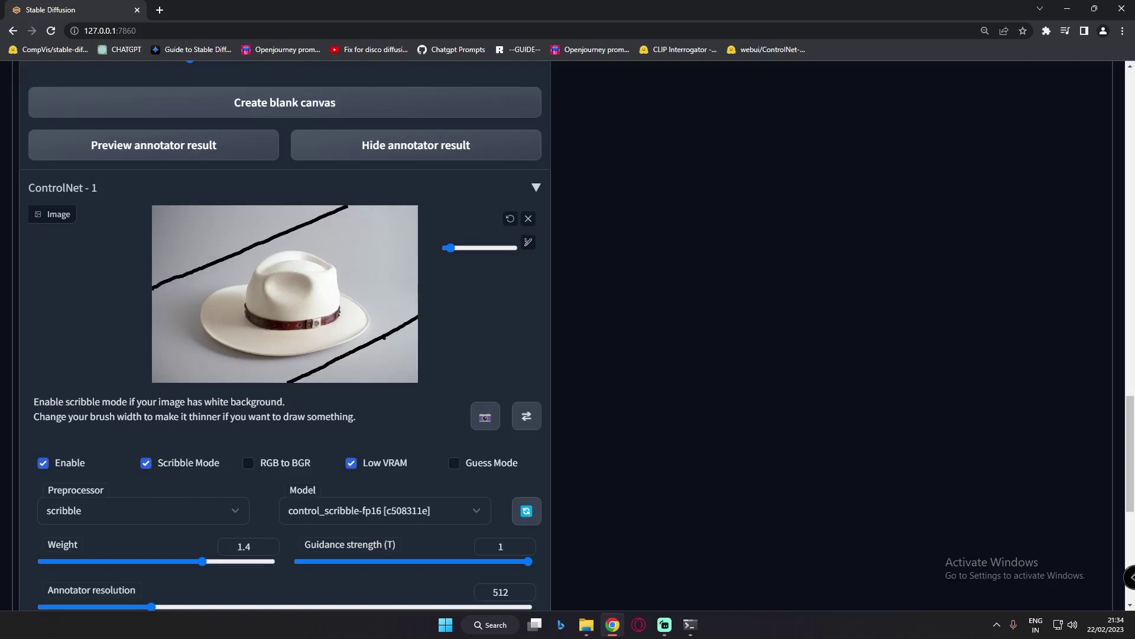
left_click_drag(383, 368, 384, 382)
left_click_drag(400, 329, 396, 371)
Step: Raise the img2img denoising strength from 0 to about 0.69
scroll(280, 484, "down", 1)
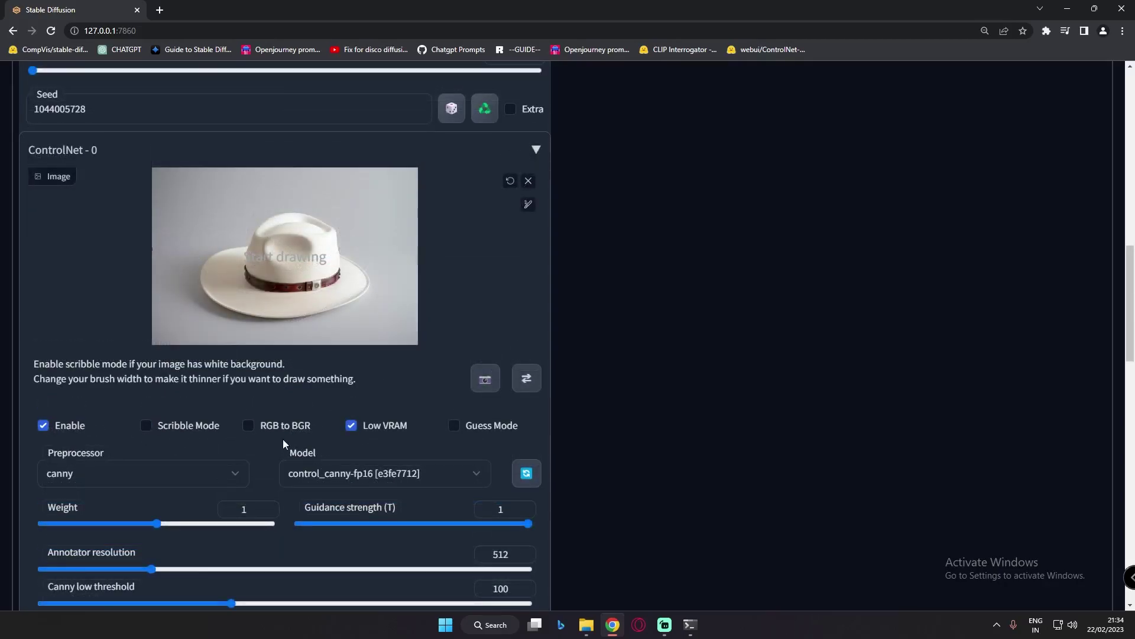
scroll(295, 473, "down", 11)
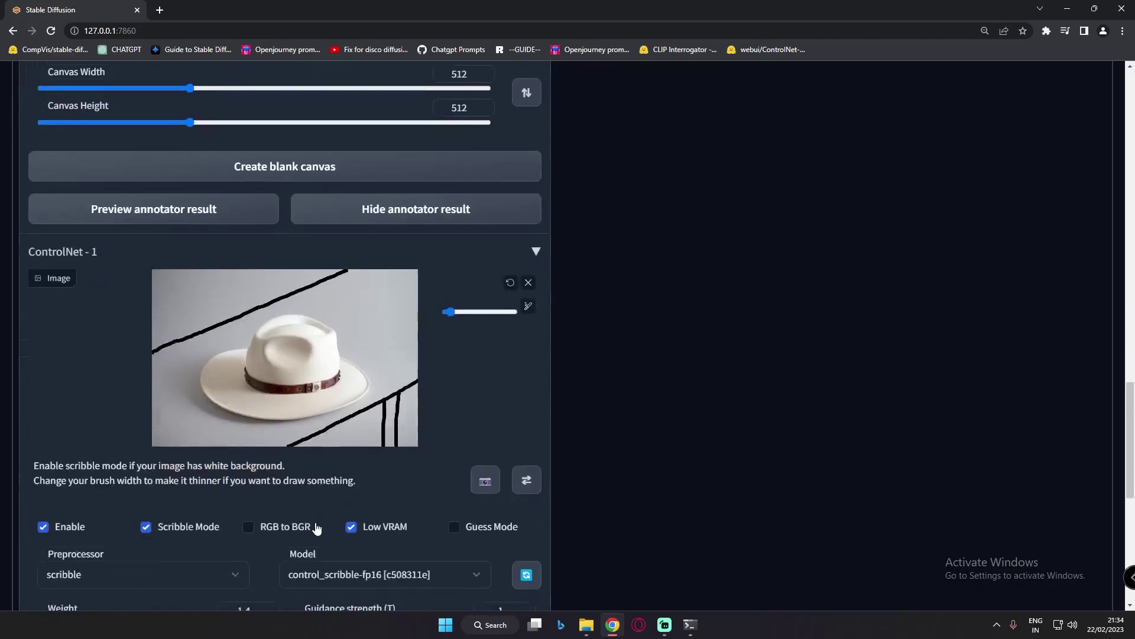
scroll(316, 529, "up", 20)
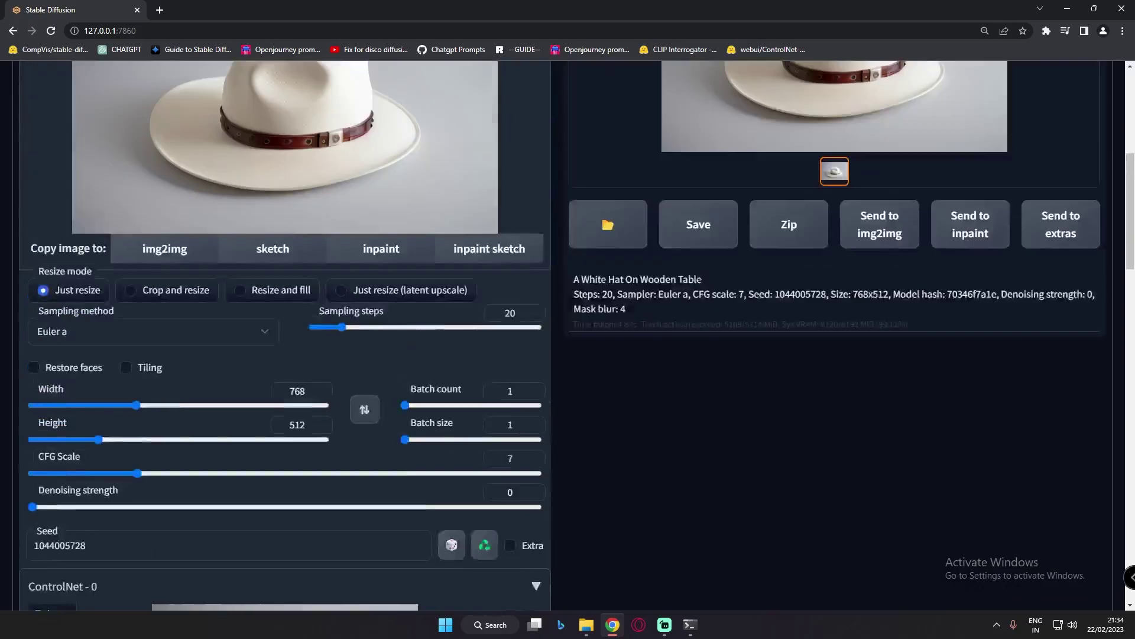
scroll(321, 377, "down", 7)
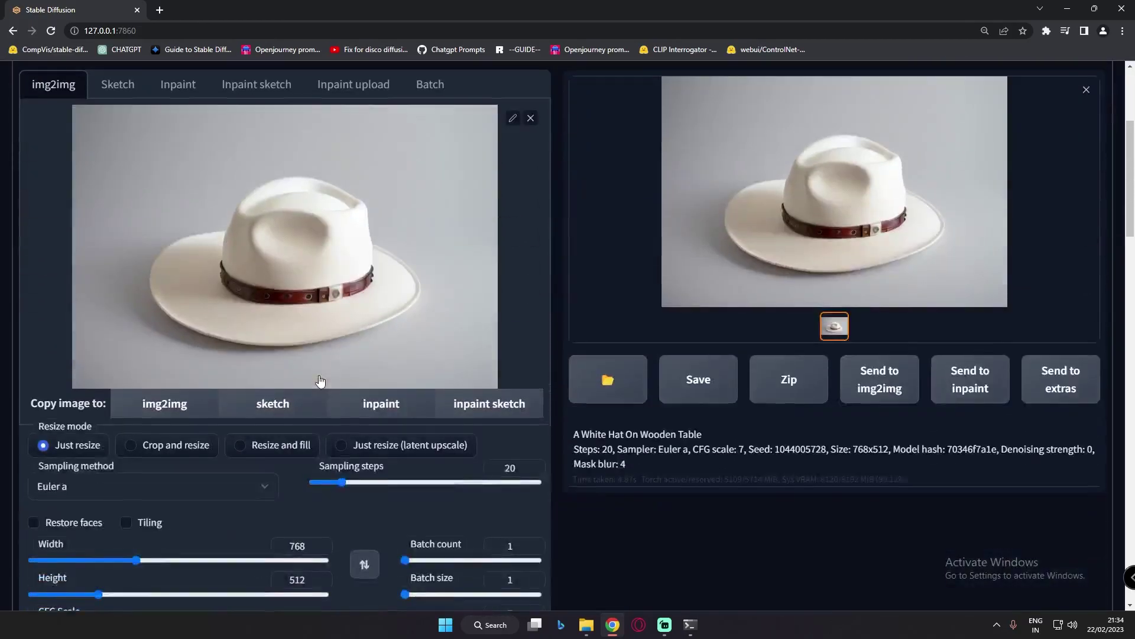
left_click_drag(36, 486, 299, 487)
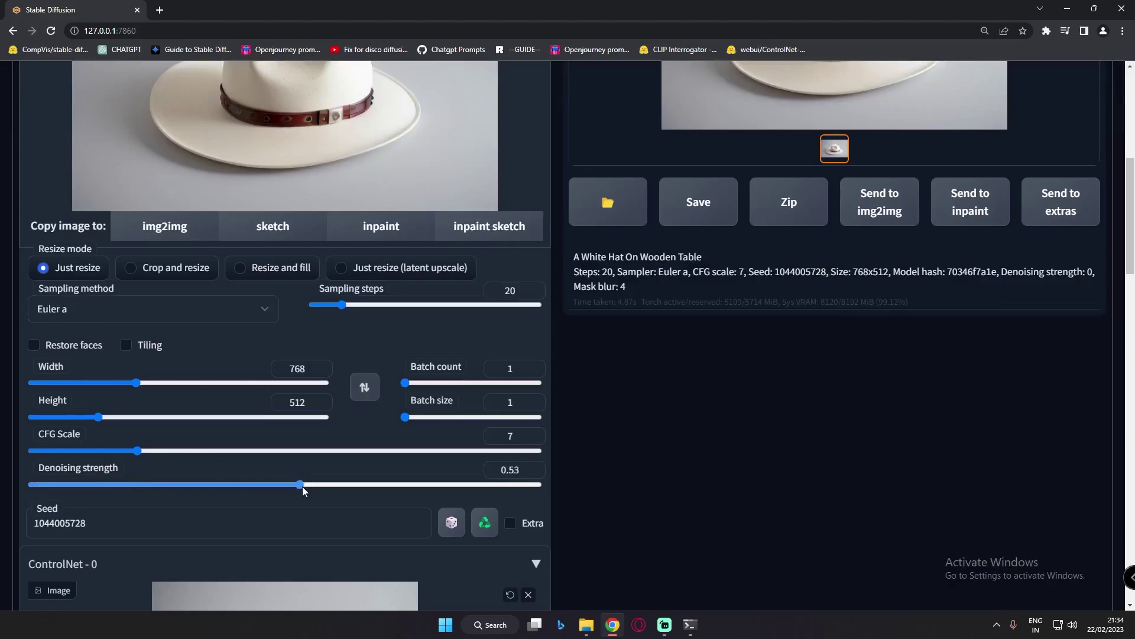
left_click_drag(377, 481, 385, 482)
scroll(385, 482, "up", 7)
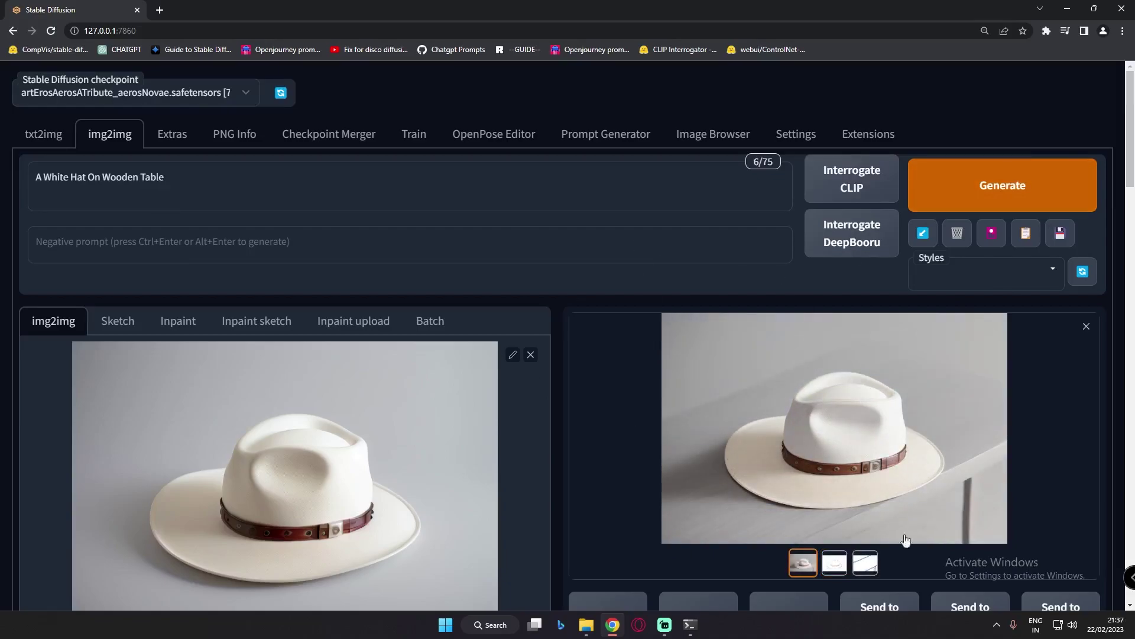
left_click(827, 442)
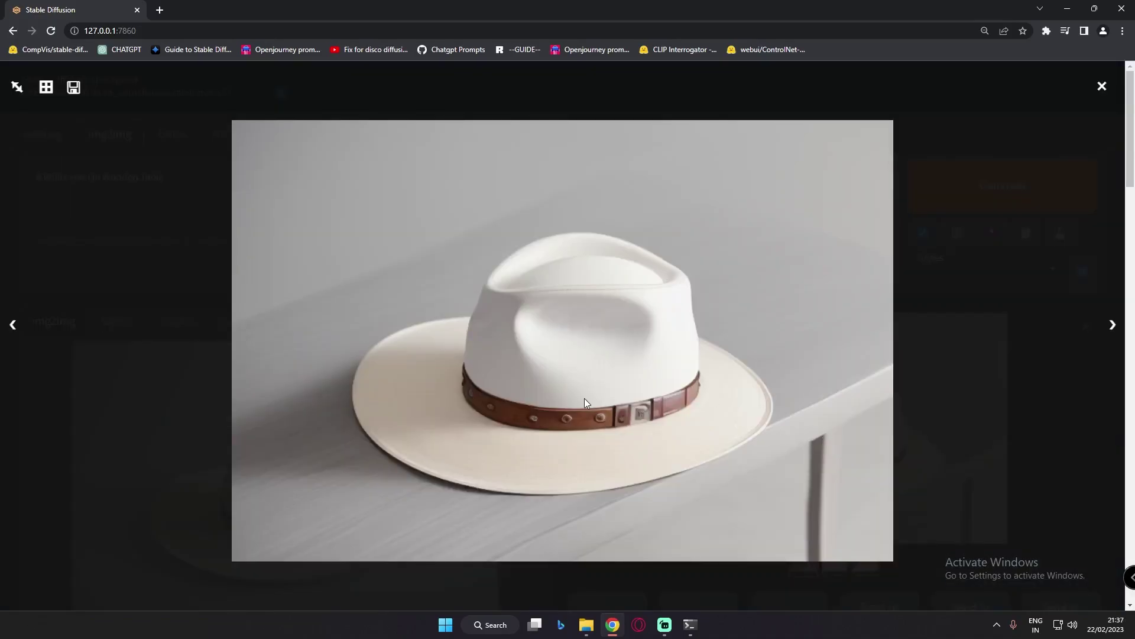
left_click(681, 357)
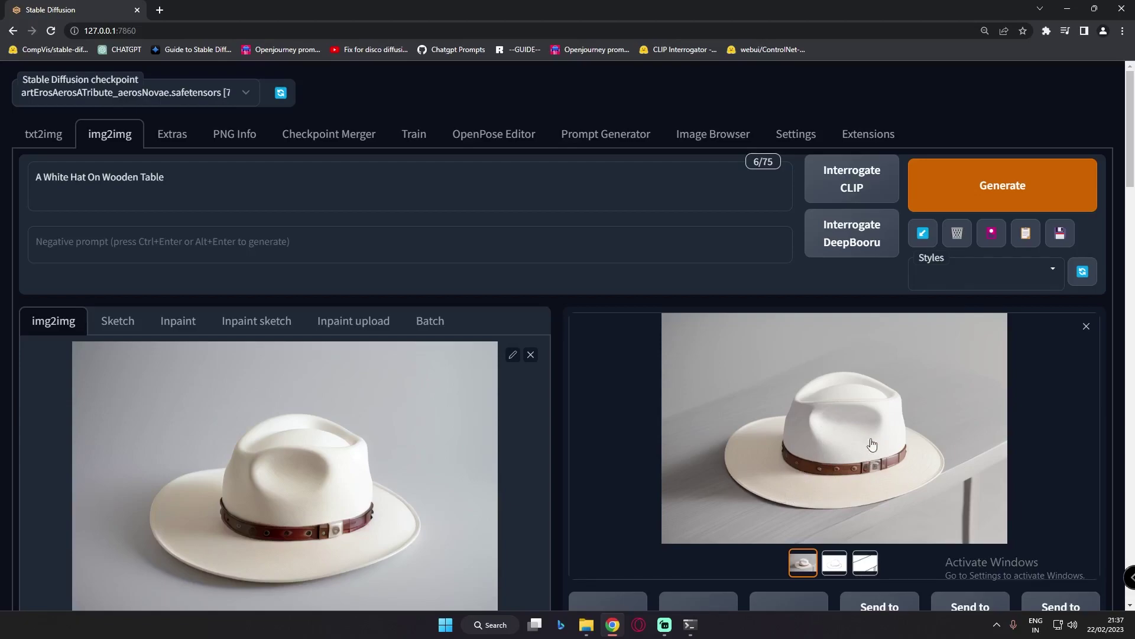
left_click(839, 565)
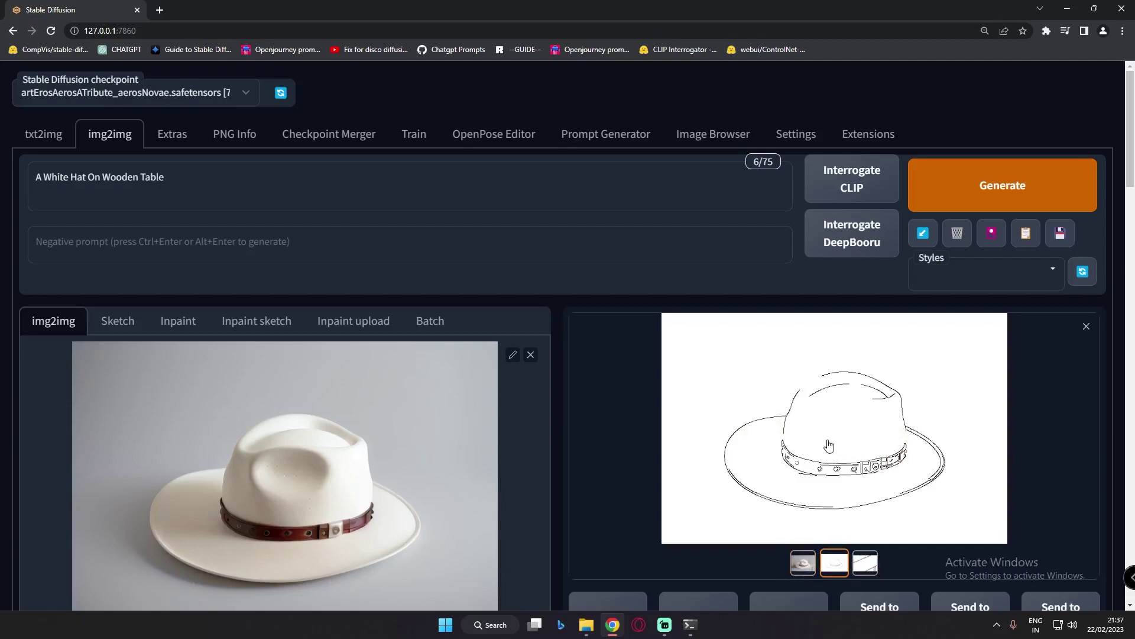
left_click(865, 563)
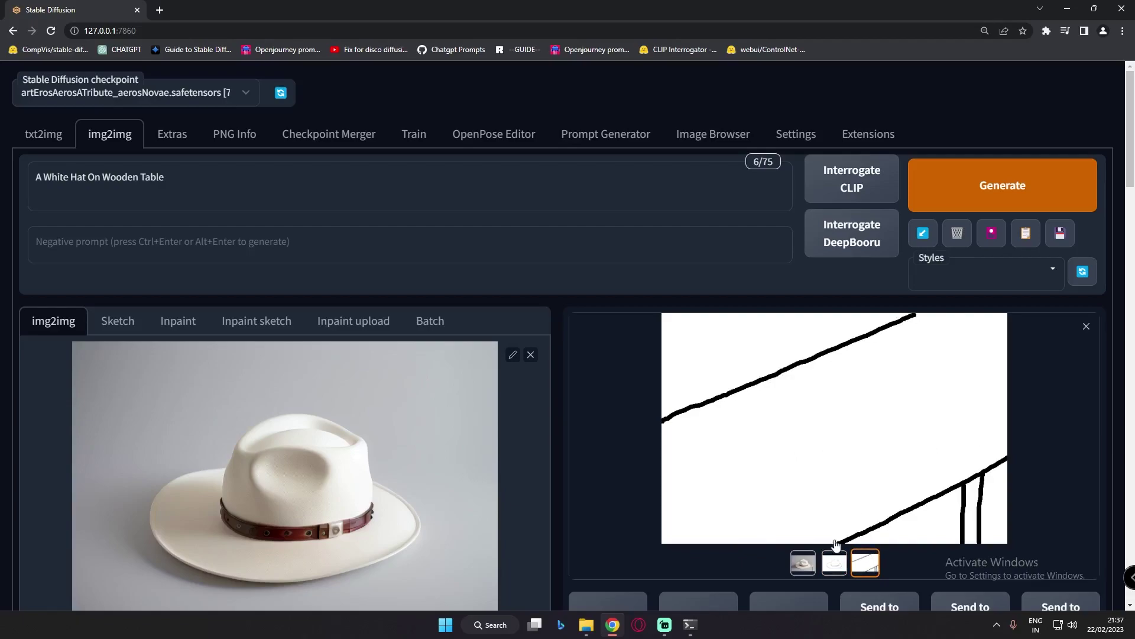
left_click(834, 561)
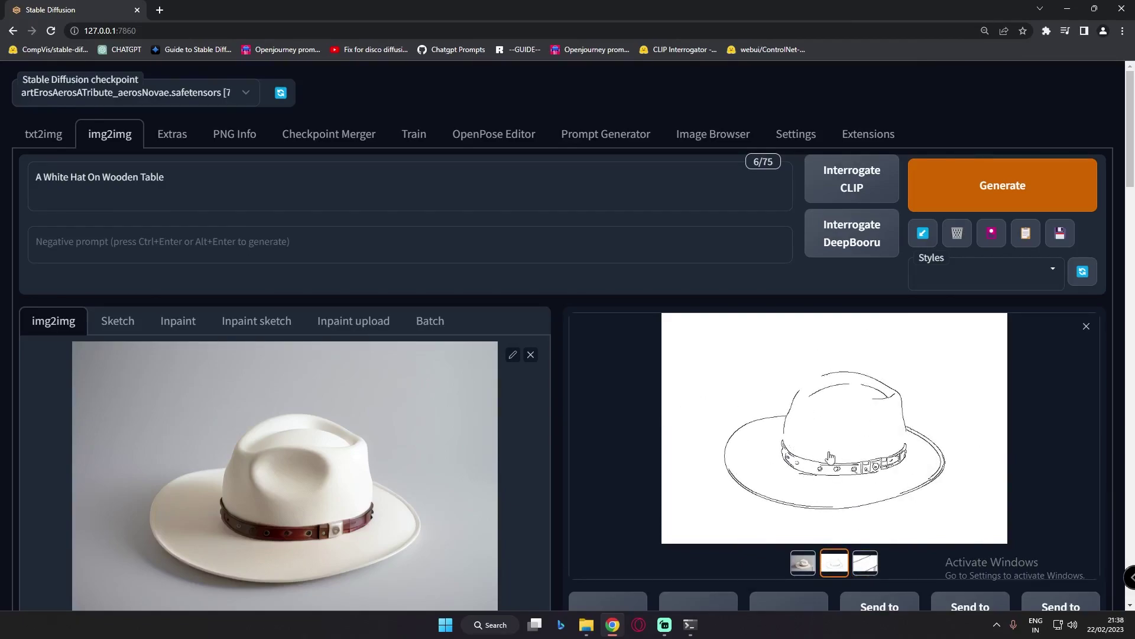
left_click(803, 563)
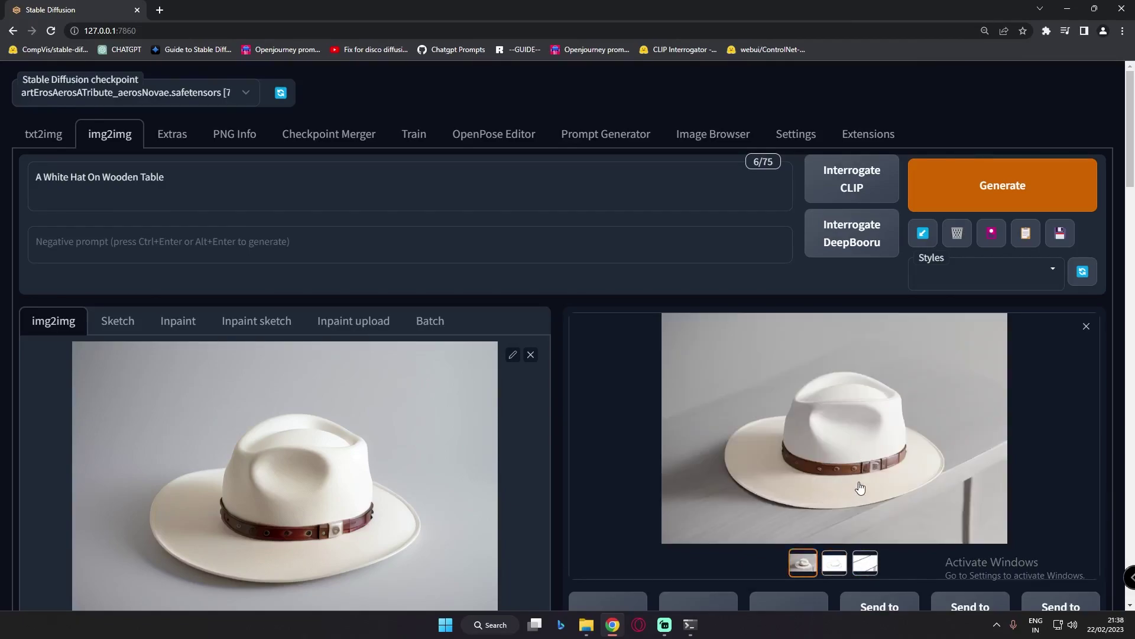
scroll(413, 478, "down", 10)
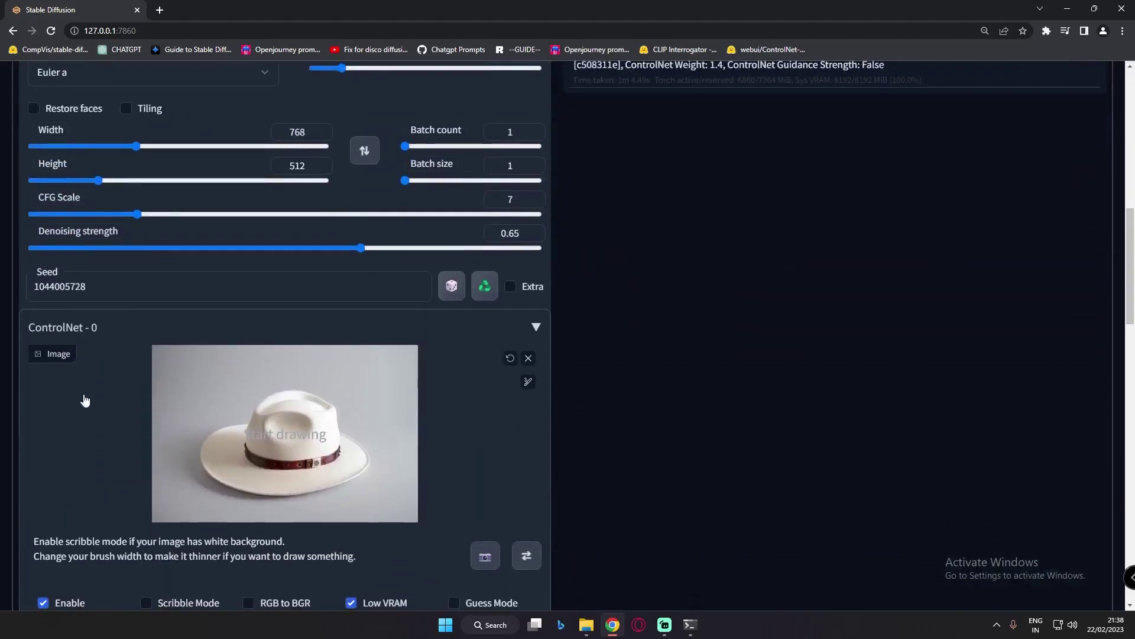
Step: Sketch flower stems and heads above the vase on the ControlNet-1 scribble canvas
scroll(162, 351, "down", 3)
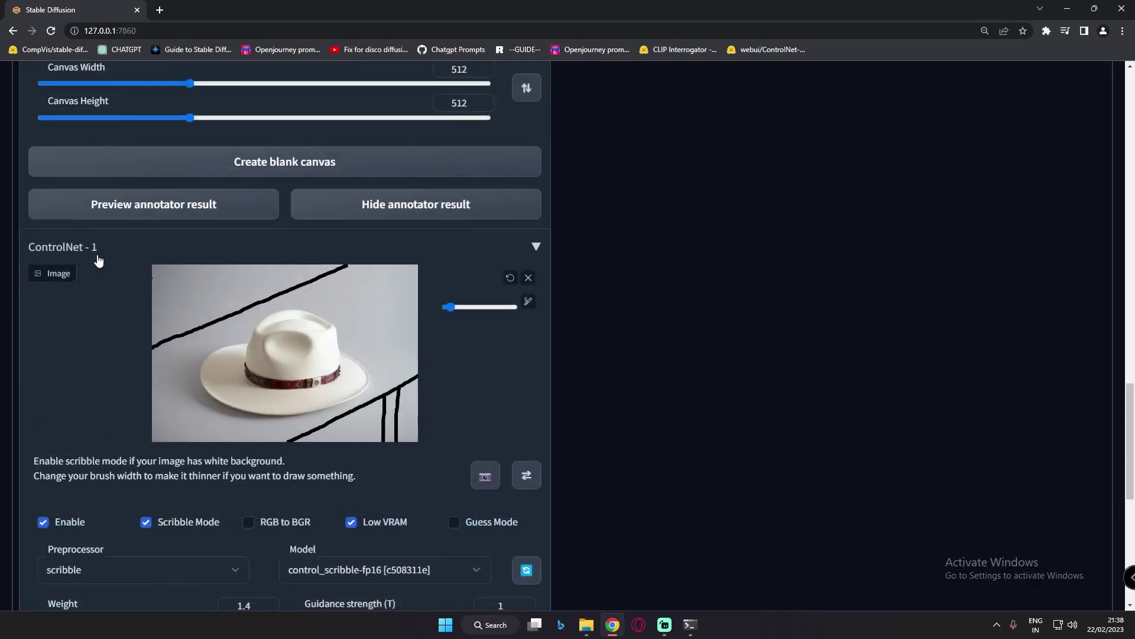
scroll(157, 443, "down", 2)
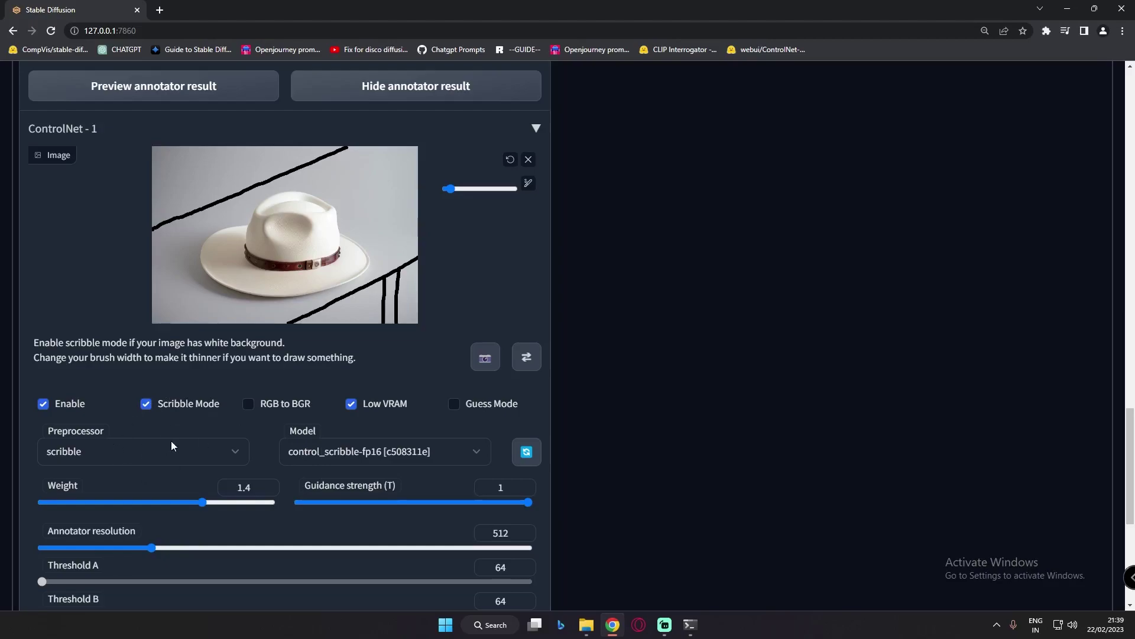
scroll(169, 446, "up", 3)
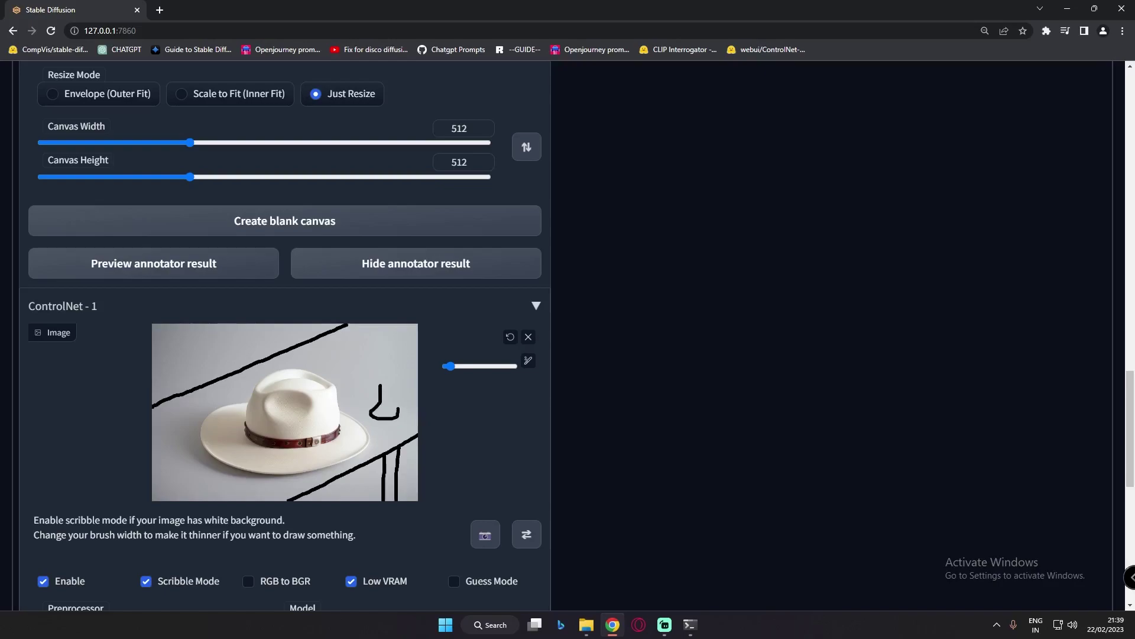
mouse_move(389, 381)
left_mouse_down()
mouse_move(370, 350)
mouse_move(407, 354)
left_mouse_up()
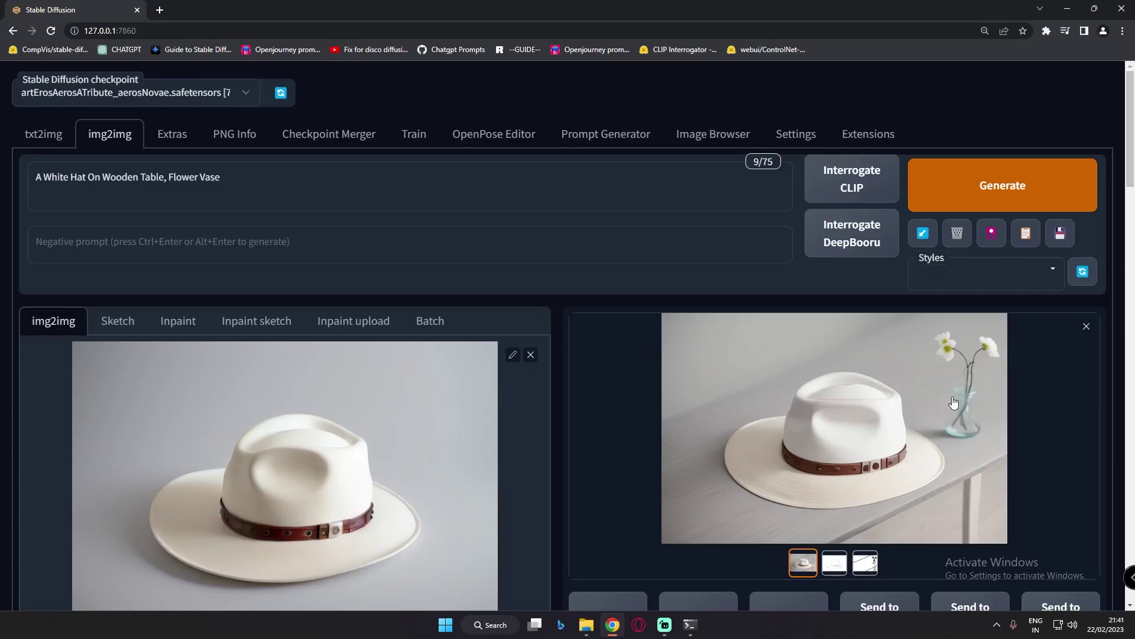
left_click(836, 569)
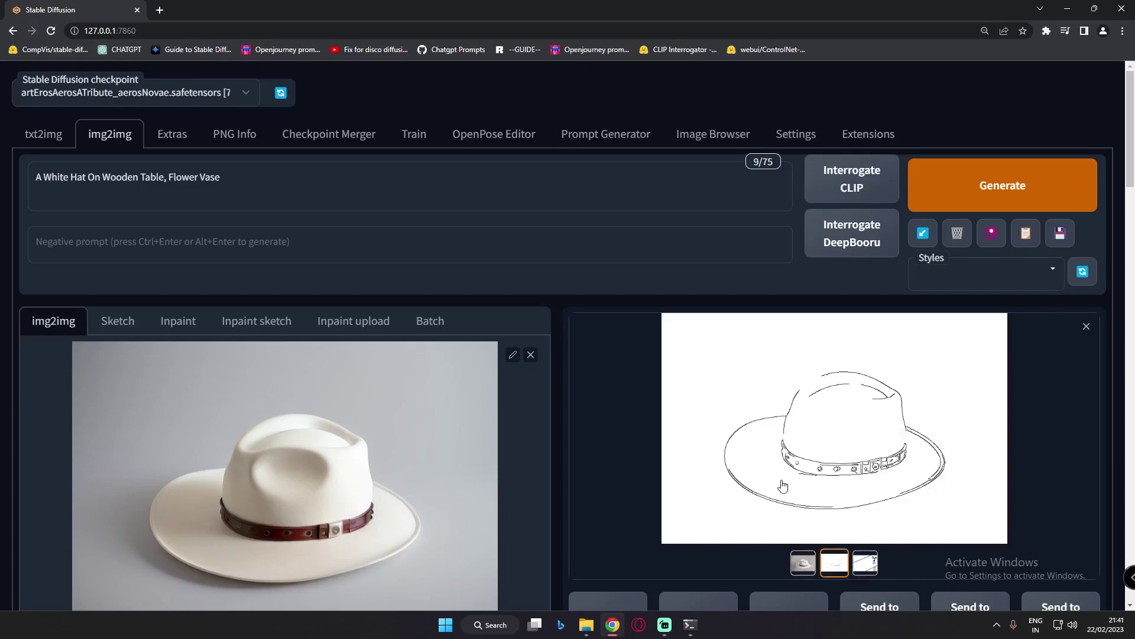
left_click(864, 570)
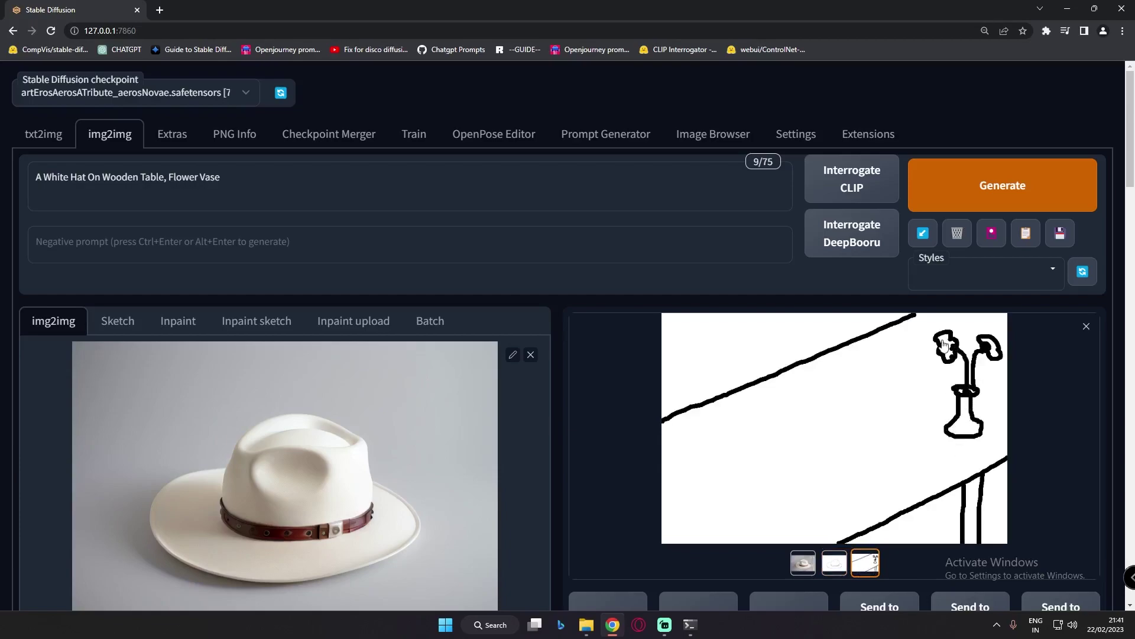
left_click(803, 563)
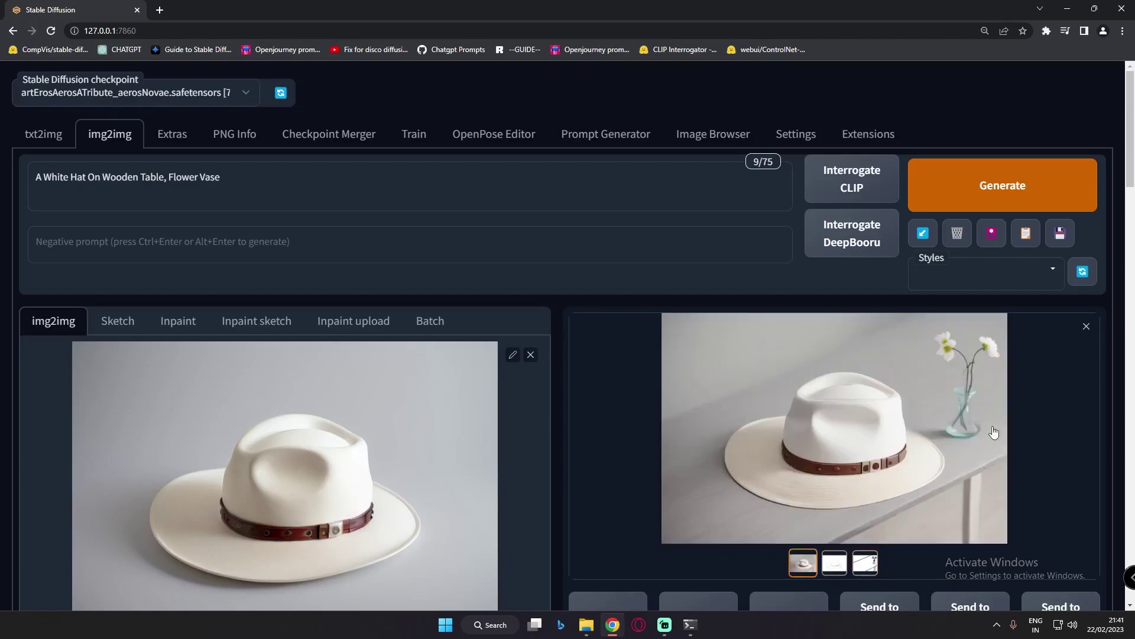